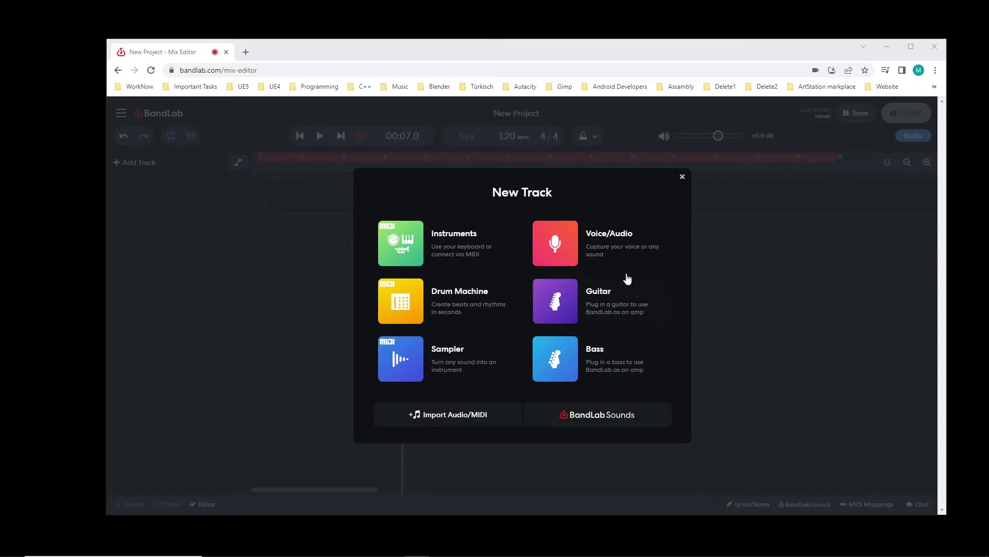
Add an Instruments track using the Drill Vol. 1 creator kit, and return the playhead to the start of the timeline.
{"action": "left_click", "coordinate": [401, 242]}
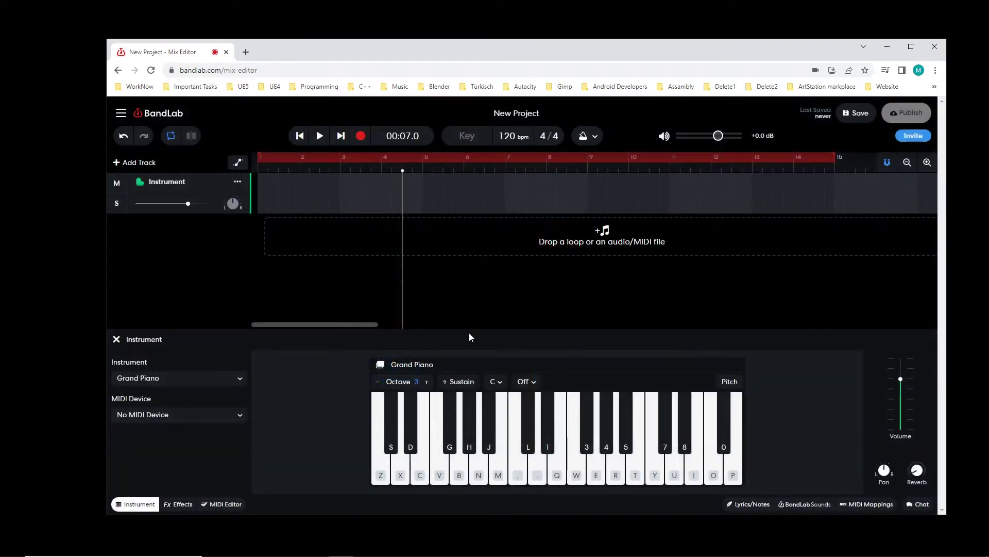
{"action": "left_click", "coordinate": [191, 384]}
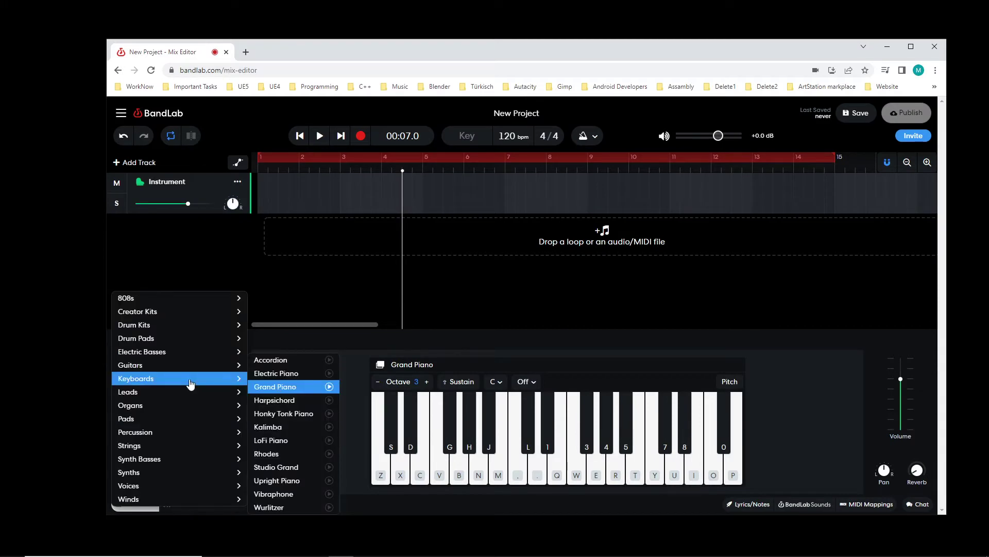
{"action": "mouse_move", "coordinate": [158, 318]}
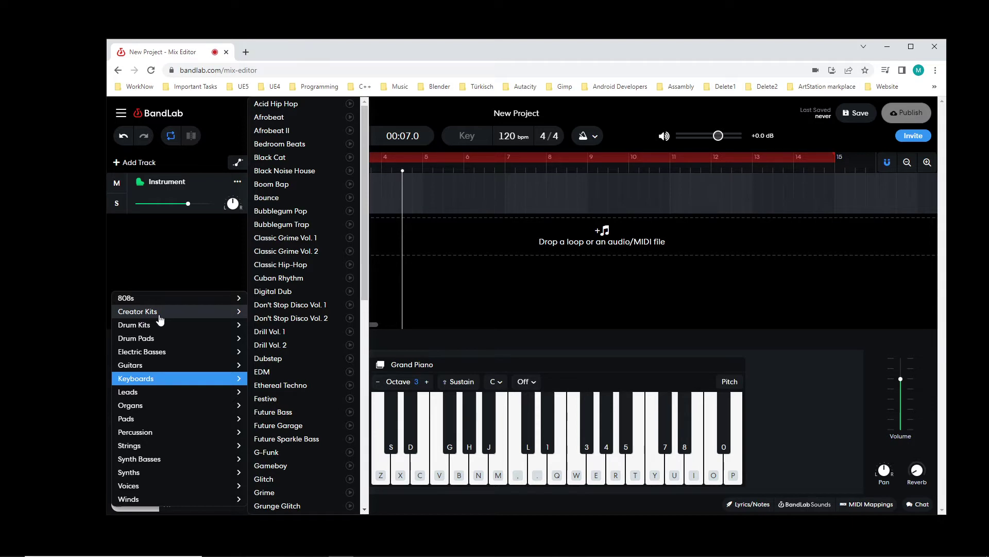
{"action": "left_click", "coordinate": [295, 332]}
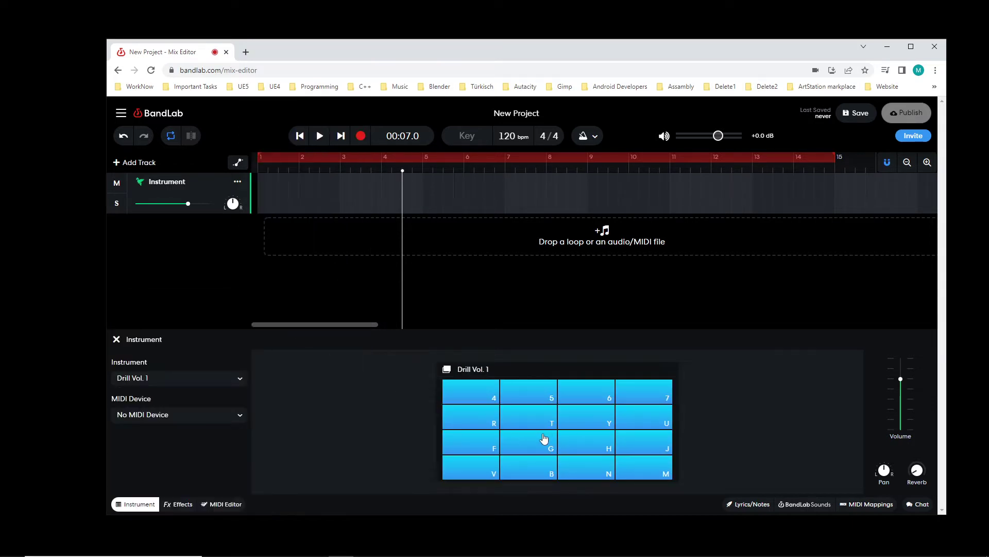
{"action": "left_click", "coordinate": [647, 402]}
{"action": "left_click_drag", "start_coordinate": [403, 195], "coordinate": [260, 202]}
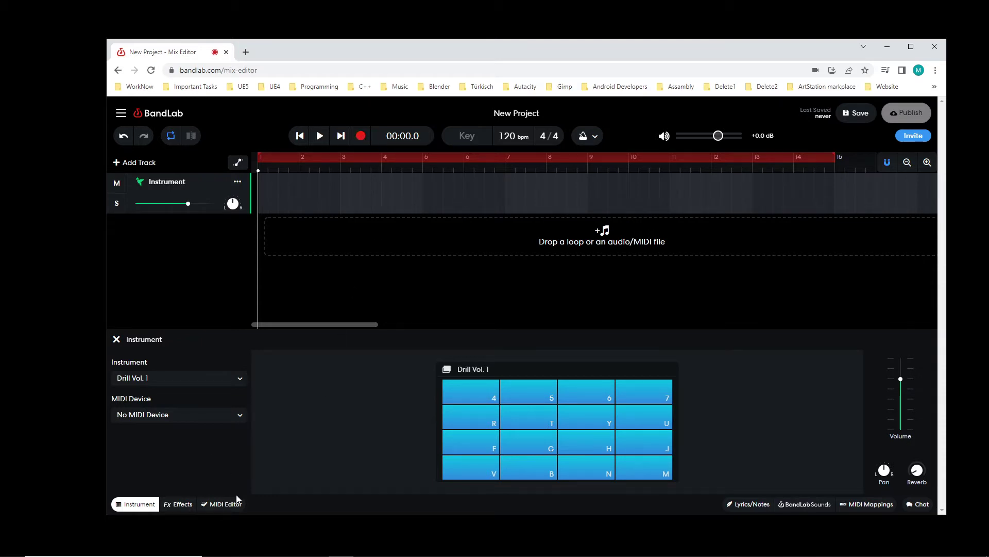
{"action": "left_click", "coordinate": [225, 506]}
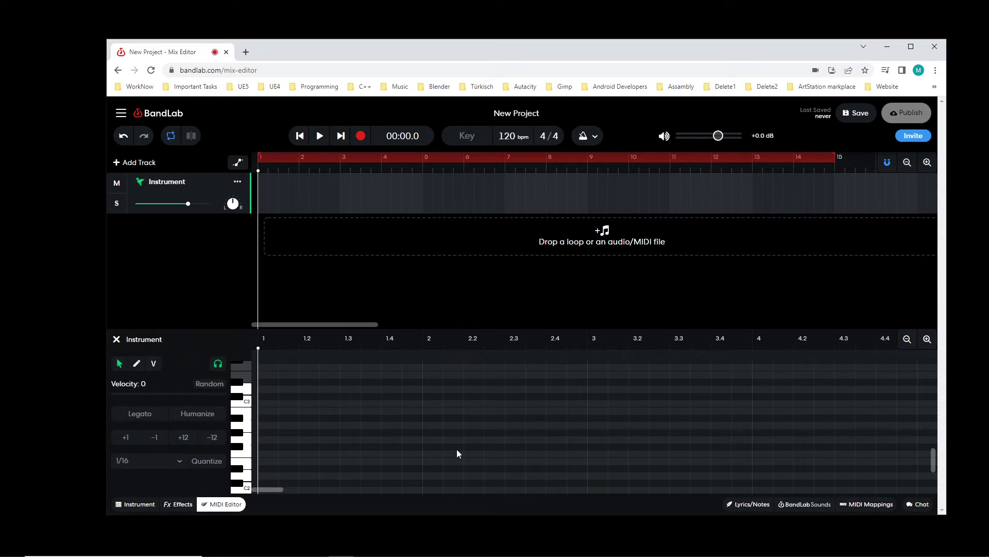
{"action": "left_click", "coordinate": [145, 505]}
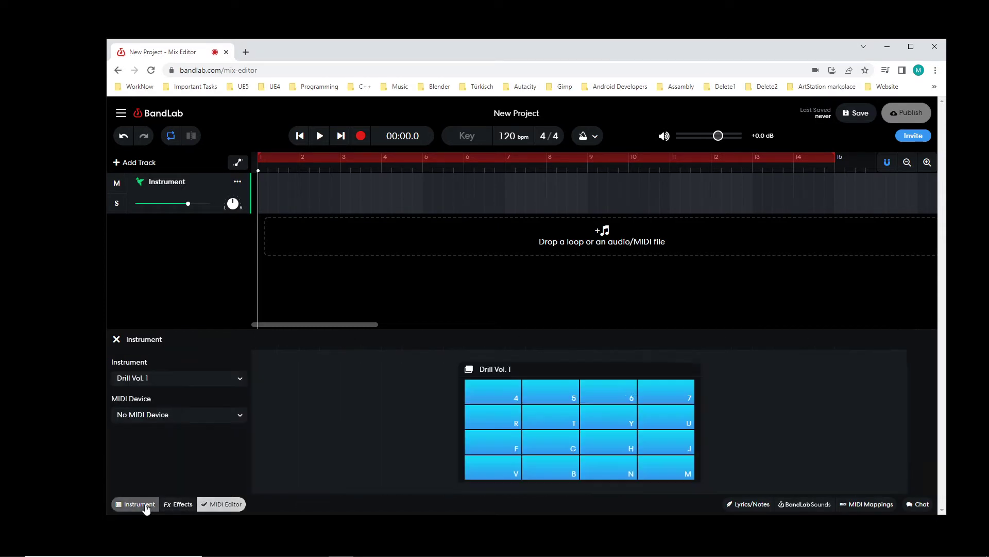
{"action": "left_click", "coordinate": [231, 505]}
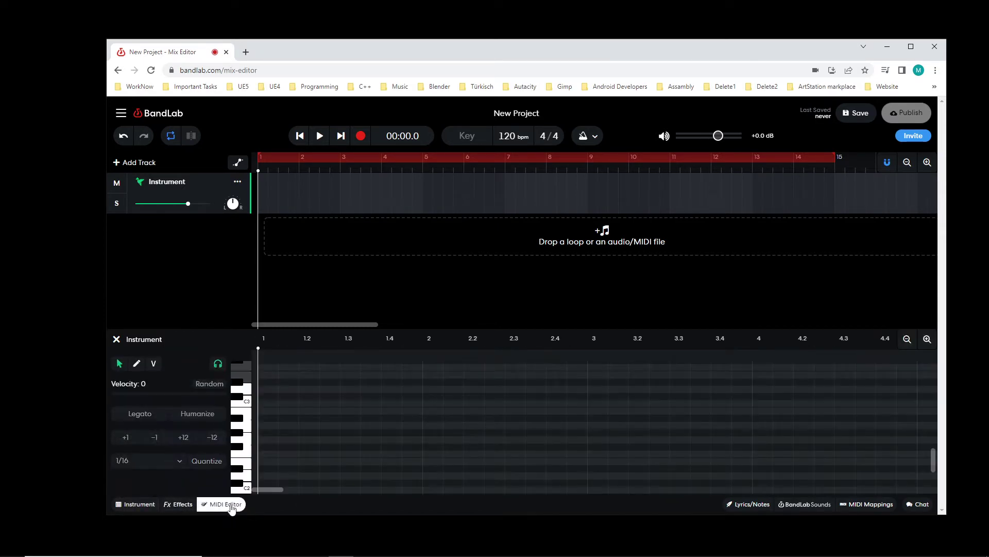
{"action": "left_click", "coordinate": [137, 502]}
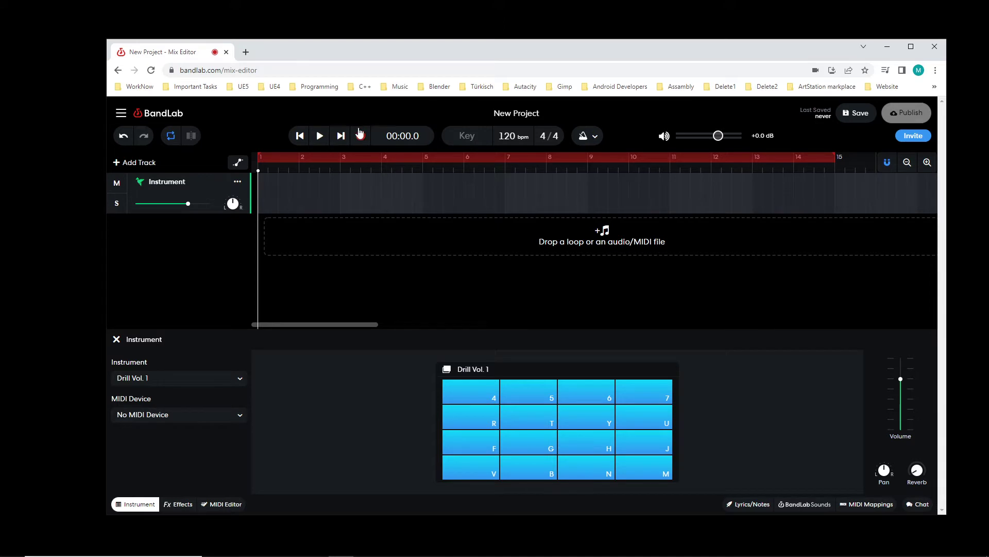
{"action": "left_click", "coordinate": [224, 506]}
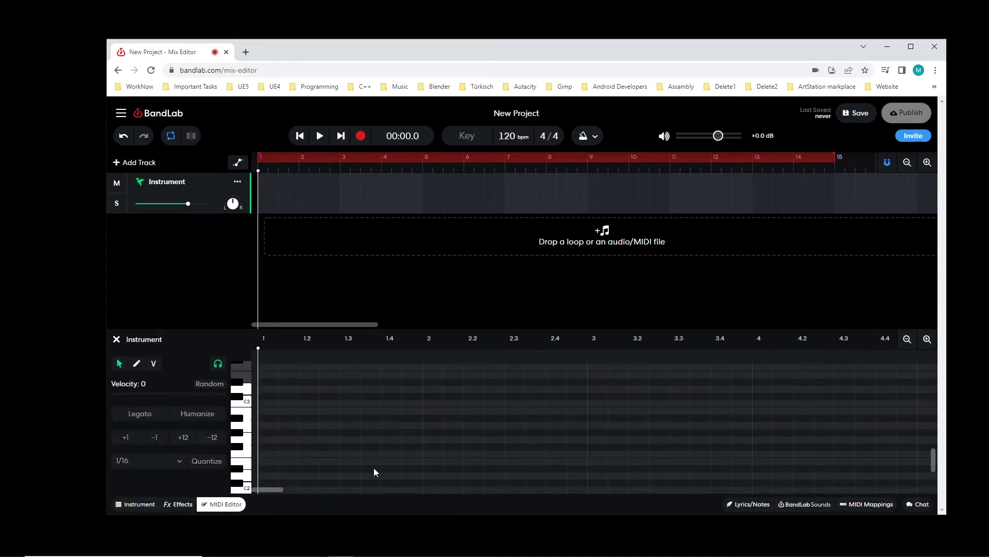
{"action": "left_click", "coordinate": [138, 506]}
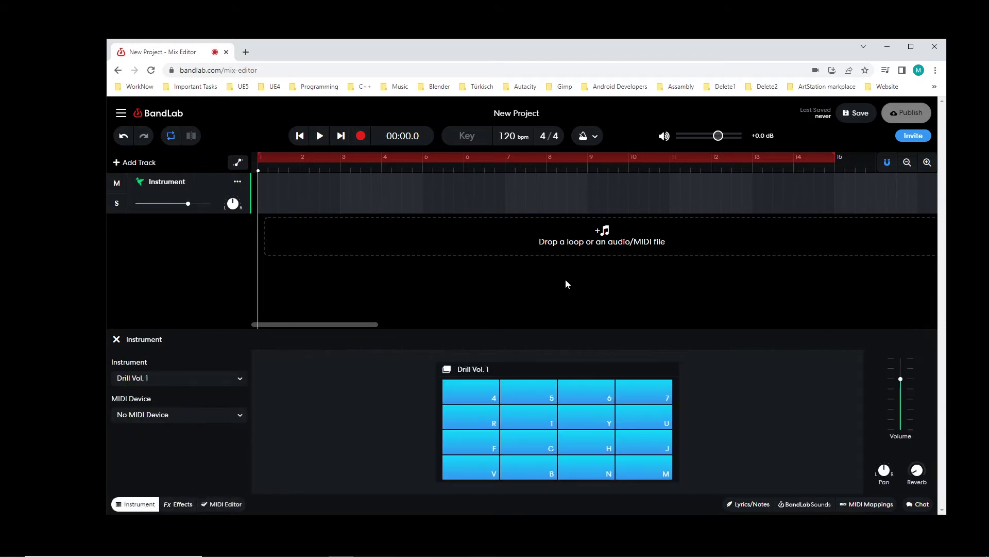
Record a take on the Instrument track from the start by playing repeated groups of three hits on pad 7.
{"action": "left_click", "coordinate": [361, 136]}
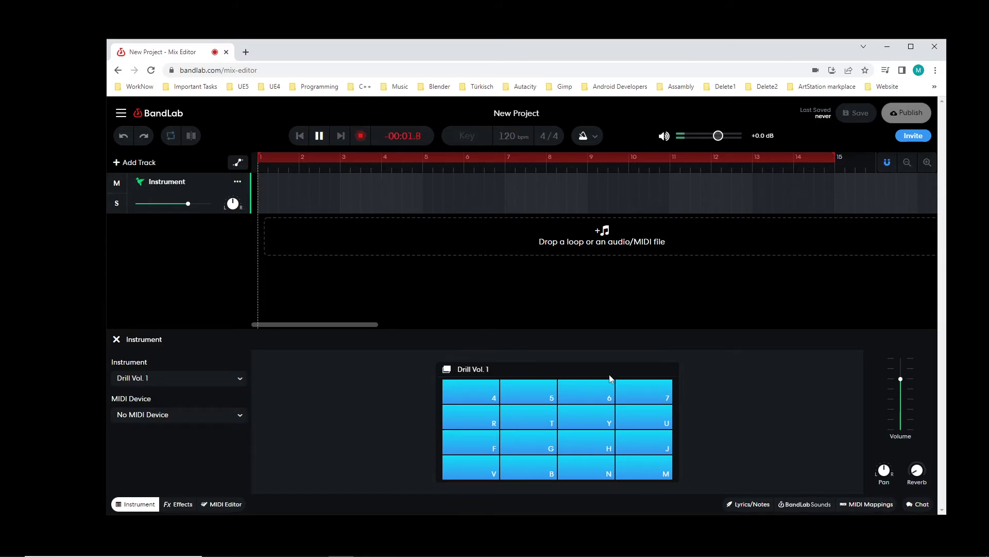
{"action": "left_click", "coordinate": [663, 395]}
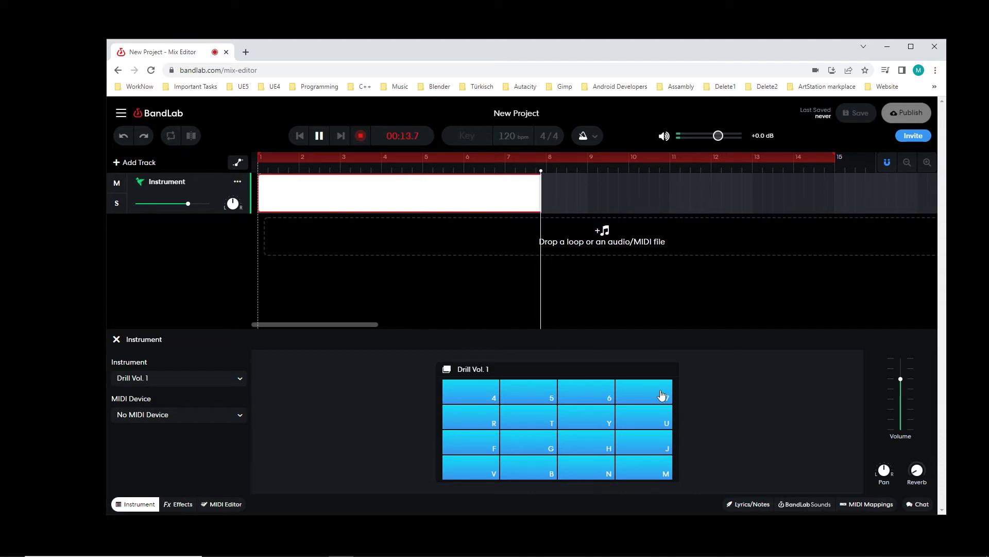
{"action": "left_click", "coordinate": [662, 395]}
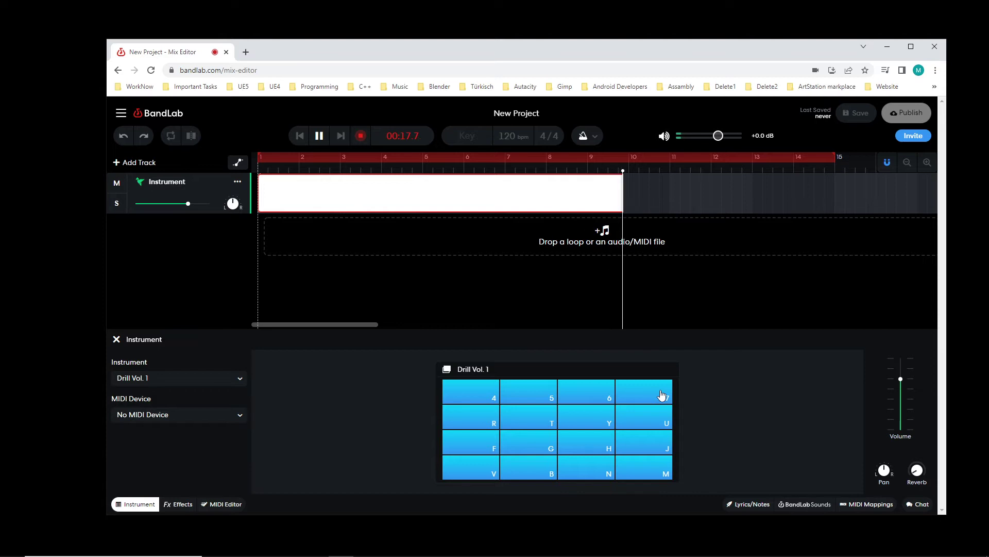
{"action": "left_click", "coordinate": [662, 395]}
{"action": "left_click", "coordinate": [663, 395]}
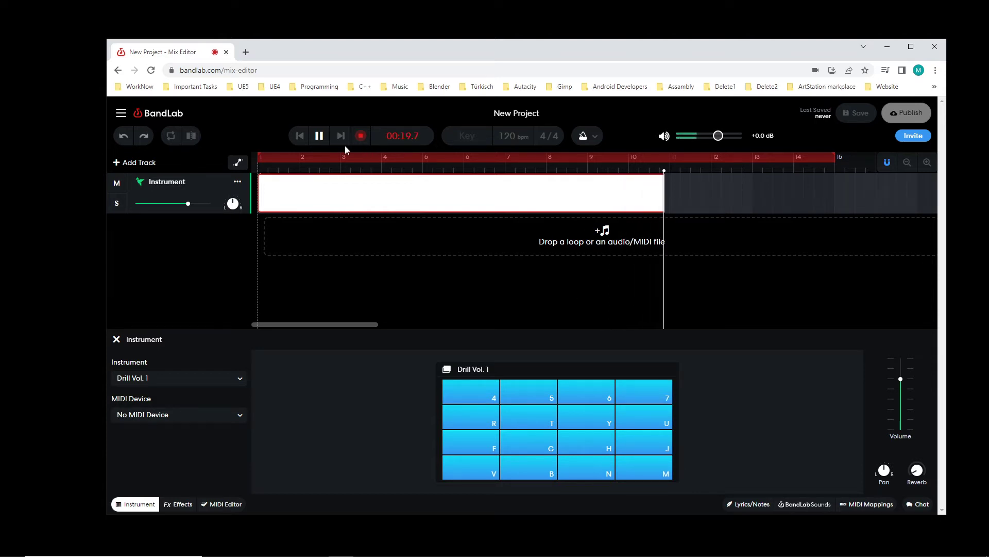
{"action": "left_click", "coordinate": [319, 136]}
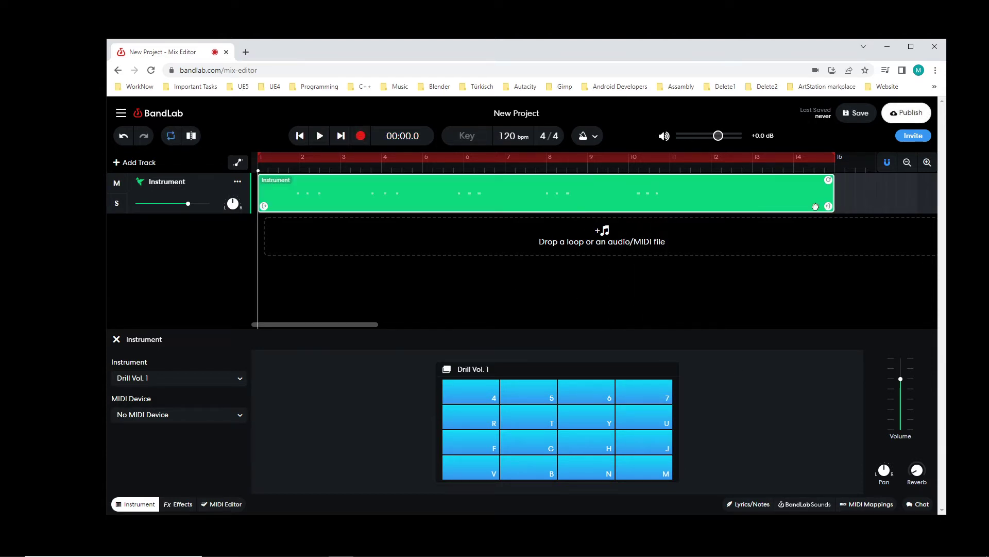
Trim the end of the recorded region to about bar 11.5, shortly after the last hits.
{"action": "left_click_drag", "start_coordinate": [816, 207], "coordinate": [672, 218]}
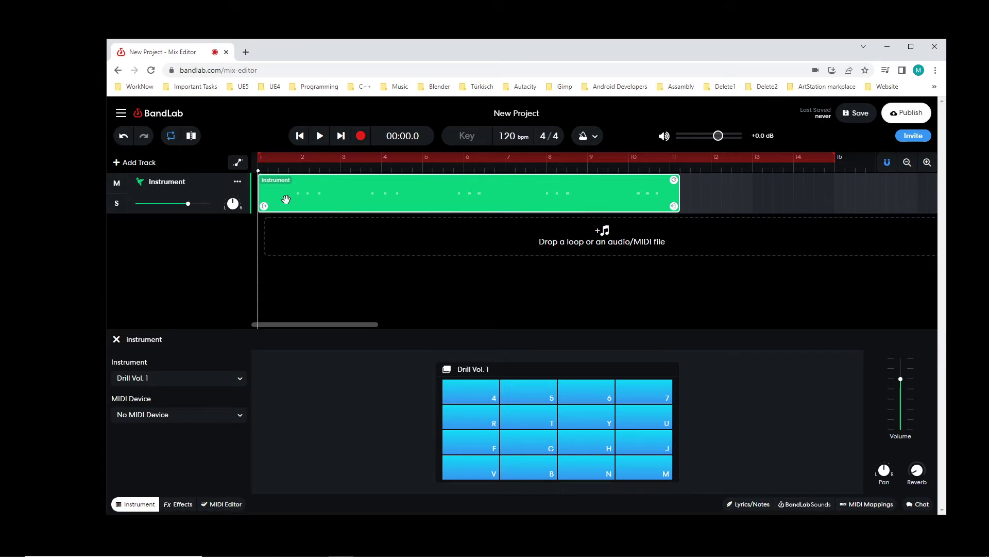
{"action": "left_click_drag", "start_coordinate": [673, 207], "coordinate": [662, 209]}
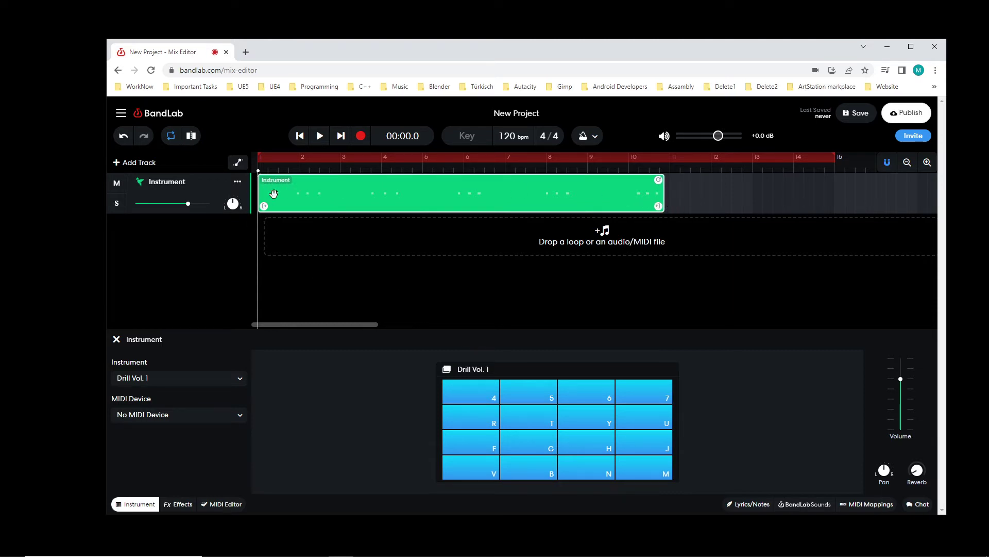
{"action": "left_click_drag", "start_coordinate": [662, 207], "coordinate": [689, 205]}
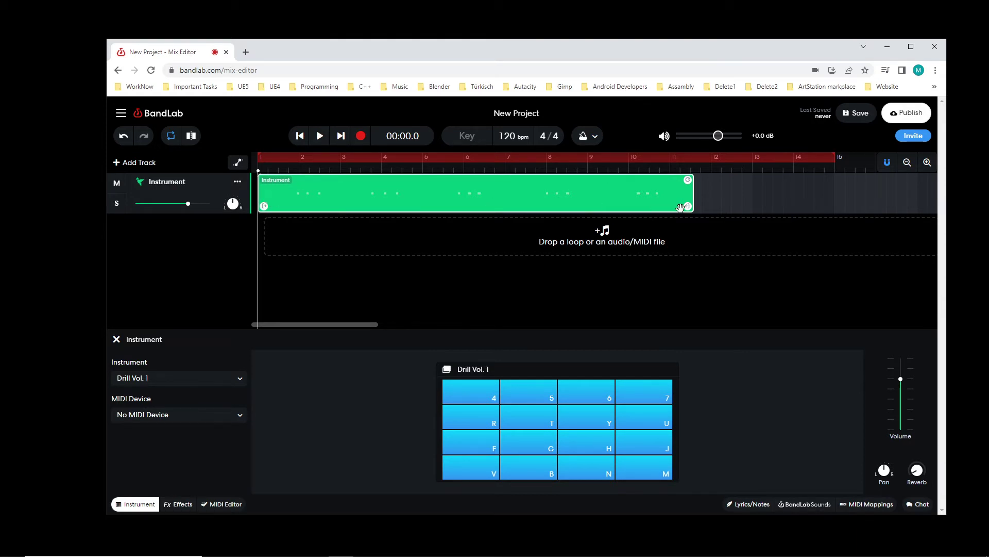
{"action": "left_click_drag", "start_coordinate": [689, 208], "coordinate": [687, 206]}
Split the recorded region just before its first hit, remove the silent lead-in, and move the remaining region to bar 1.
{"action": "key", "text": "space"}
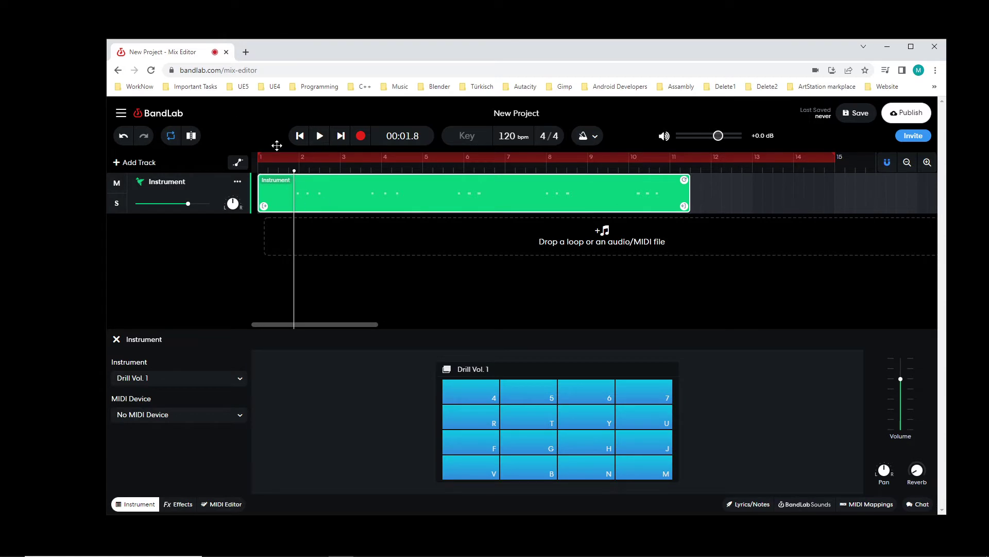
{"action": "left_click", "coordinate": [191, 135]}
{"action": "left_click", "coordinate": [276, 204]}
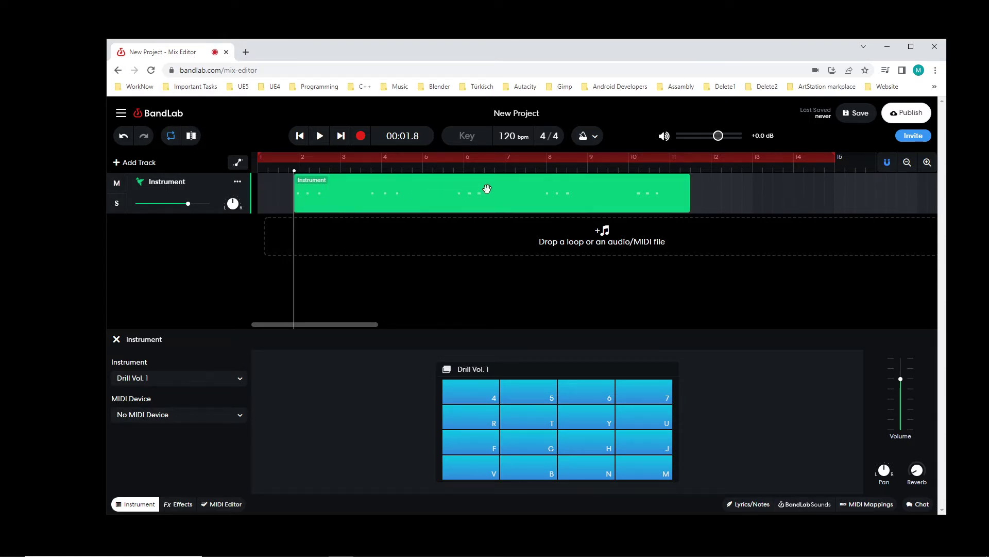
{"action": "left_click_drag", "start_coordinate": [487, 189], "coordinate": [451, 188]}
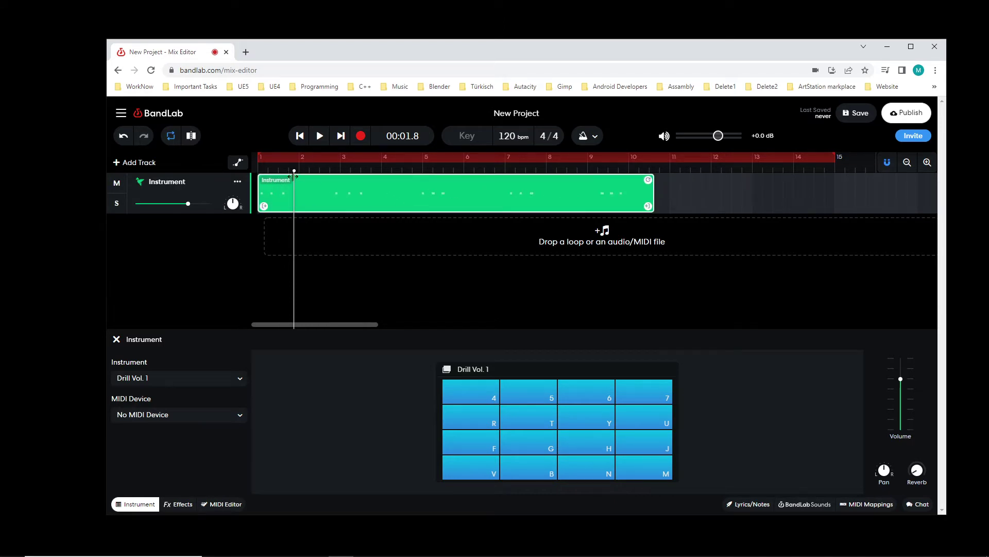
Play back the trimmed Instrument region from the start, and return the playhead to the beginning.
{"action": "left_click_drag", "start_coordinate": [293, 177], "coordinate": [272, 177]}
{"action": "left_click", "coordinate": [320, 136]}
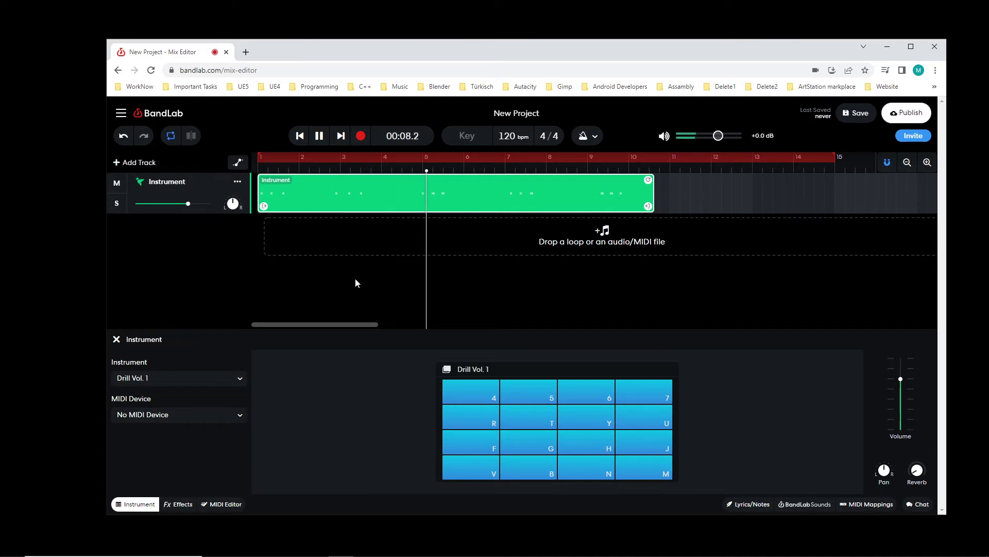
{"action": "key", "text": "space"}
{"action": "left_click", "coordinate": [300, 136]}
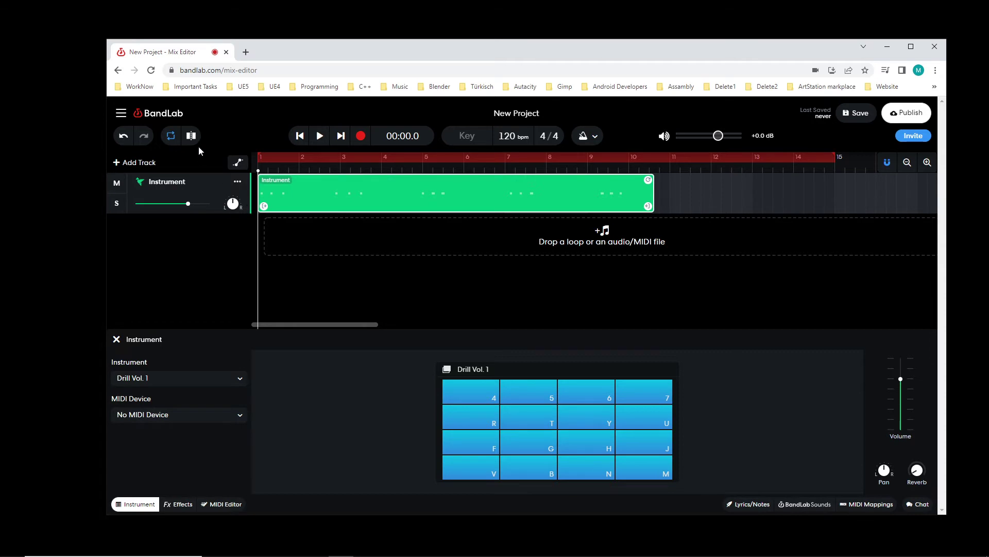
Add a Drum Machine track, filling the first four steps of row G in pattern A and of row T in pattern B.
{"action": "left_click", "coordinate": [125, 164]}
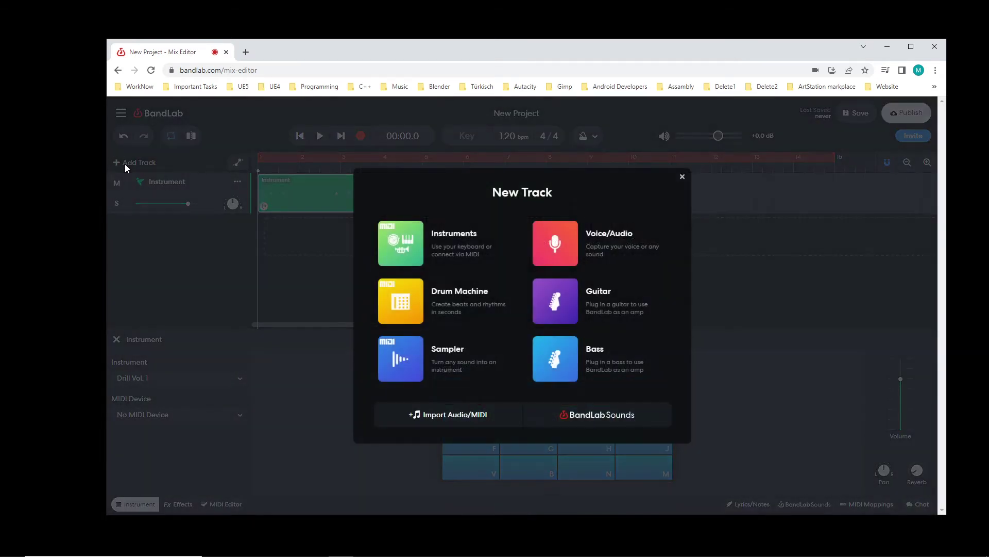
{"action": "left_click", "coordinate": [421, 301]}
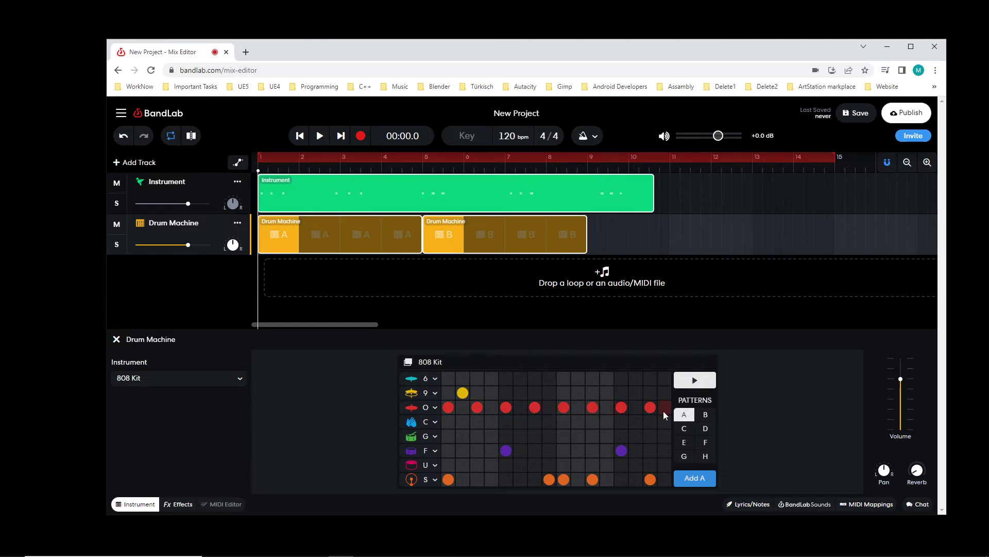
{"action": "left_click", "coordinate": [448, 423]}
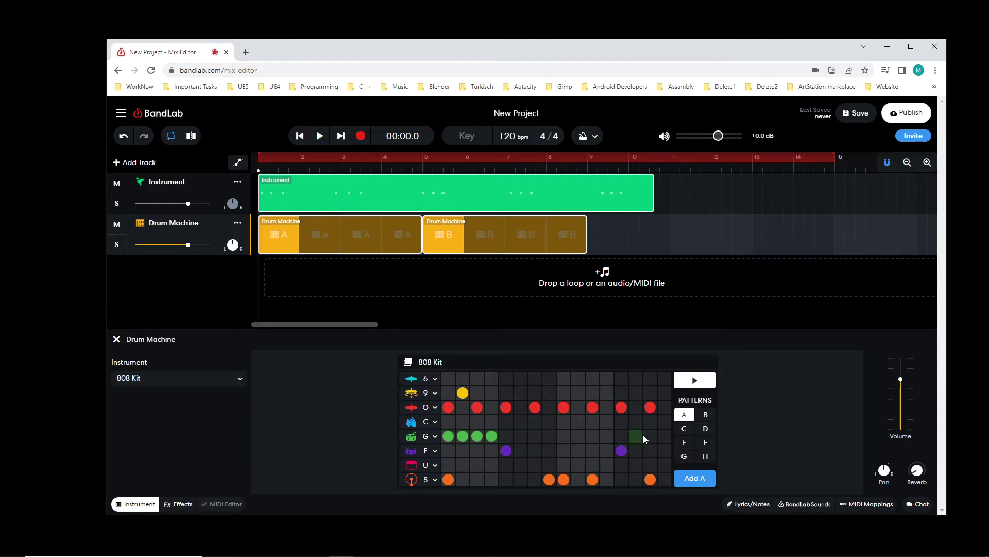
{"action": "left_click", "coordinate": [706, 415]}
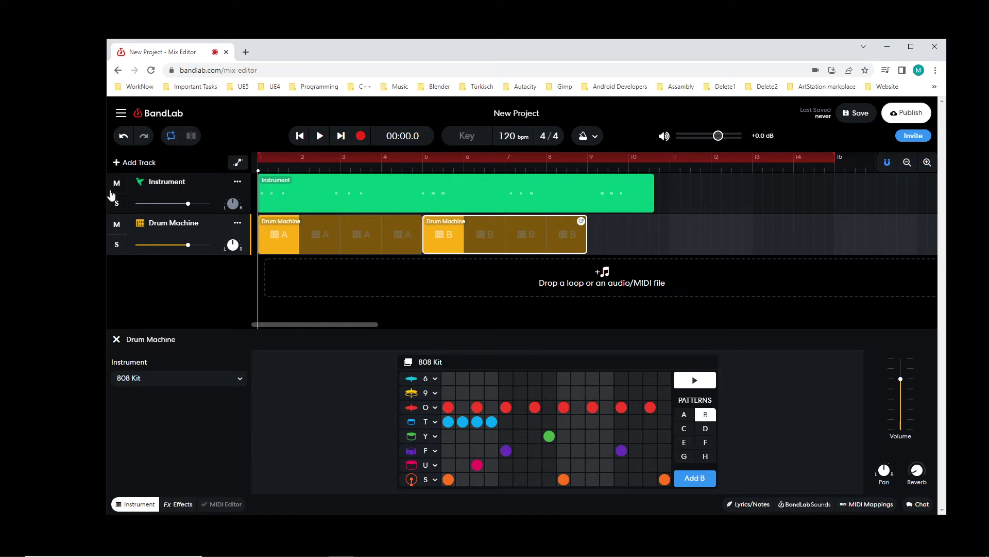
Play both tracks together from the start through patterns A and B to check the beat.
{"action": "left_click", "coordinate": [319, 136]}
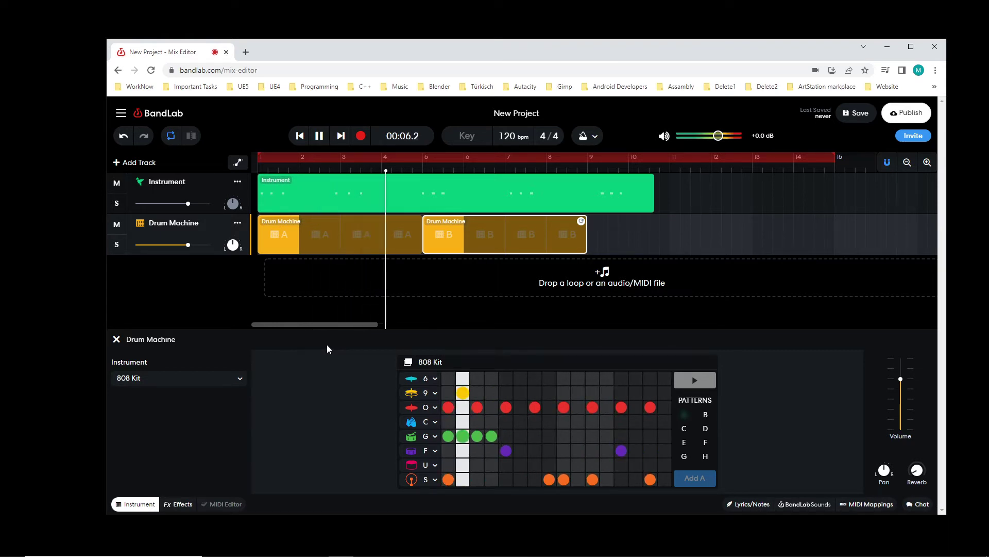
{"action": "left_click", "coordinate": [705, 414]}
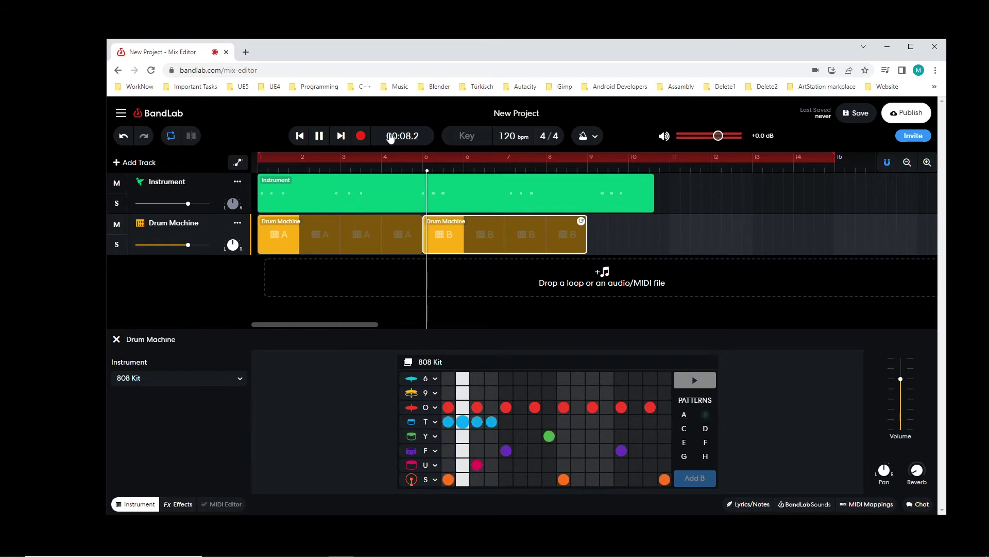
{"action": "left_click", "coordinate": [319, 136]}
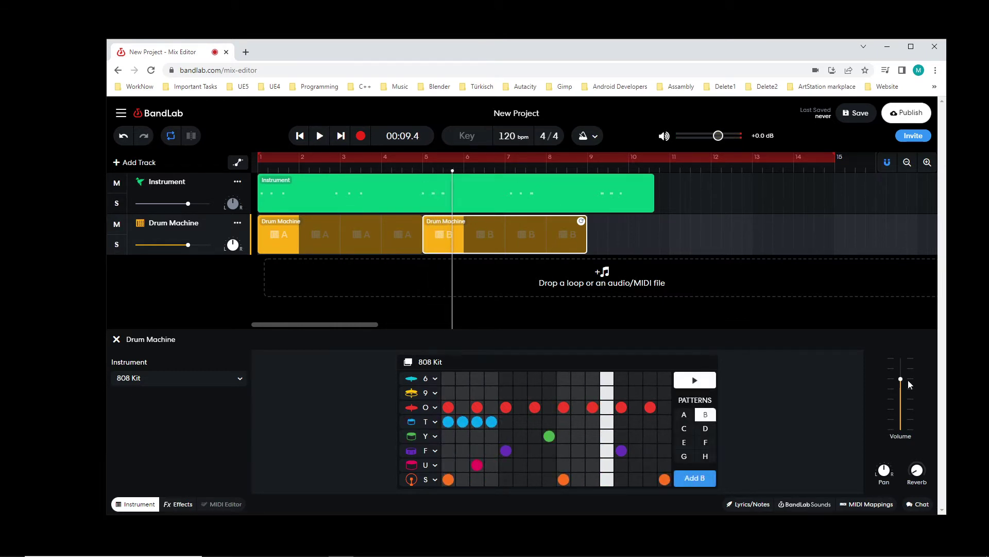
Lower the Drum Machine track's volume to slightly below mid-slider, replaying the mix from the start to check the balance.
{"action": "mouse_move", "coordinate": [902, 379]}
{"action": "left_mouse_down"}
{"action": "mouse_move", "coordinate": [902, 389]}
{"action": "mouse_move", "coordinate": [901, 376]}
{"action": "left_mouse_up"}
{"action": "left_click_drag", "start_coordinate": [901, 377], "coordinate": [902, 391]}
{"action": "left_click", "coordinate": [299, 136]}
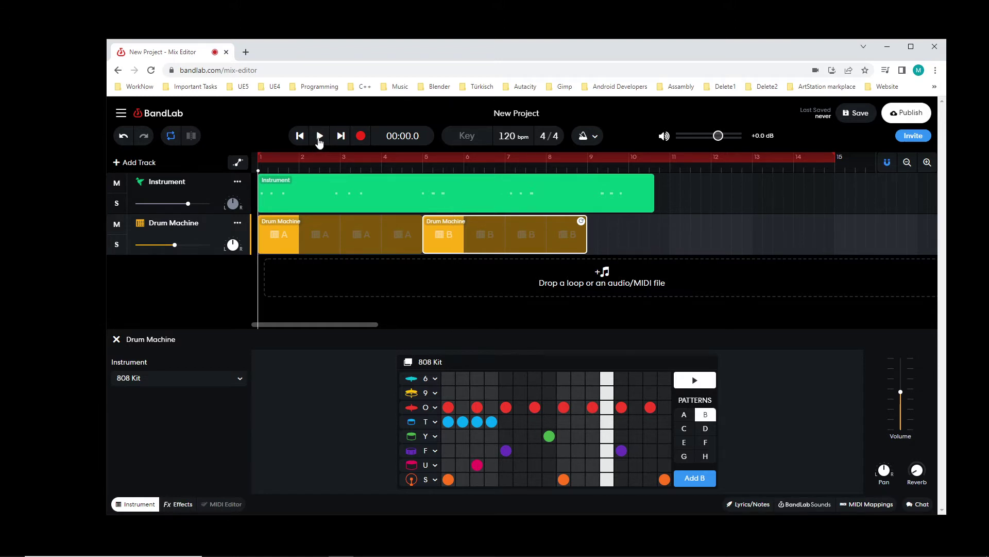
{"action": "left_click", "coordinate": [319, 136]}
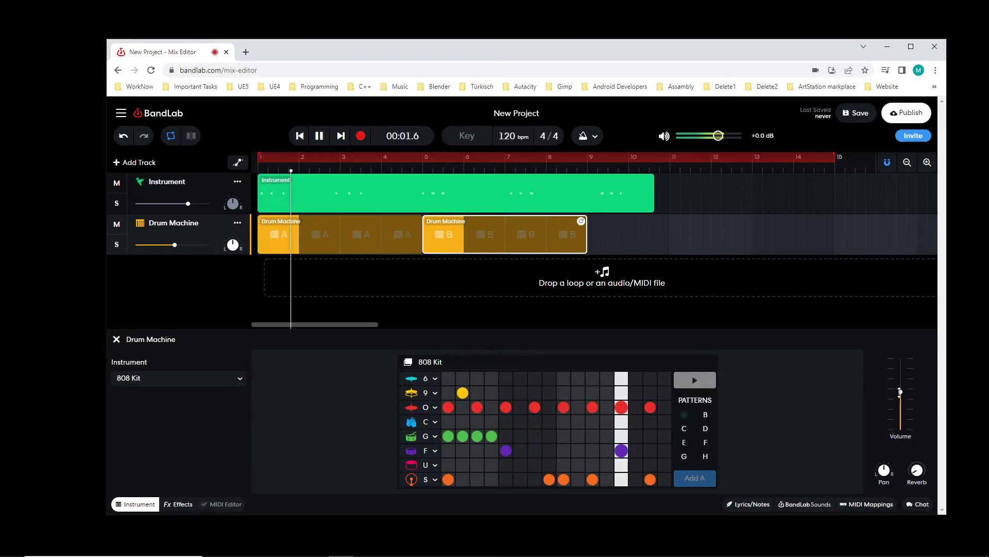
{"action": "left_click_drag", "start_coordinate": [900, 392], "coordinate": [901, 397]}
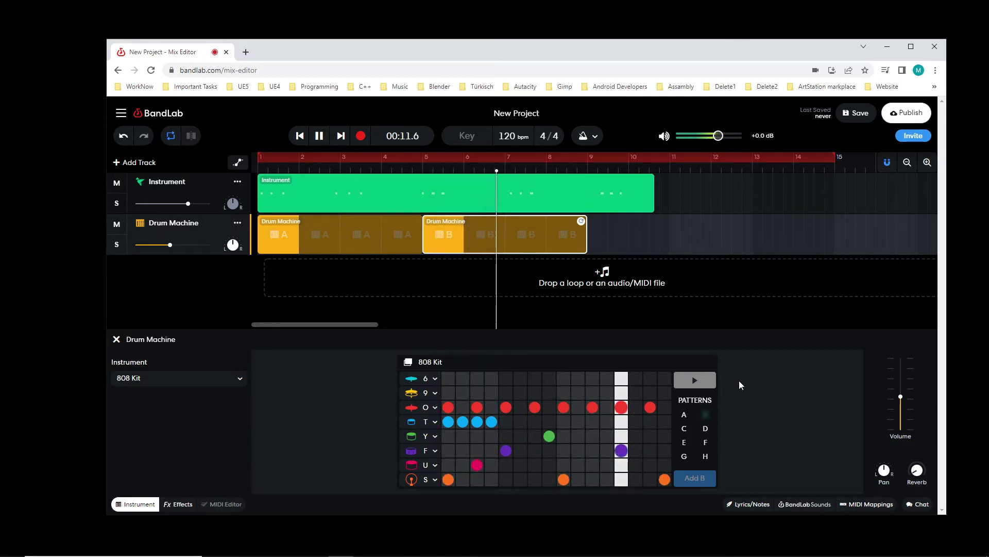
{"action": "left_click", "coordinate": [314, 135]}
{"action": "left_click", "coordinate": [300, 135]}
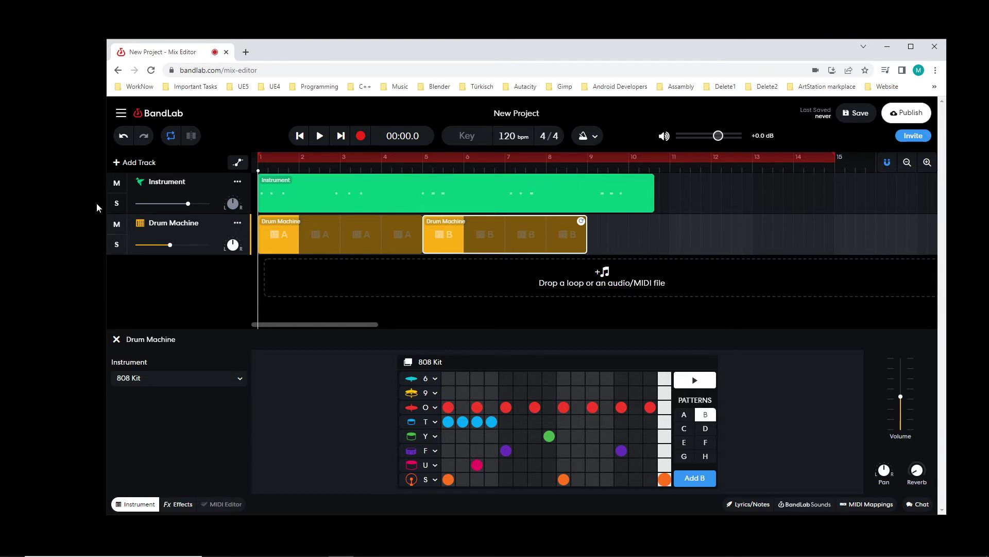
Add a Voice/Audio track, and mute the Instrument and Drum Machine tracks with the playhead back at the start.
{"action": "left_click", "coordinate": [134, 162]}
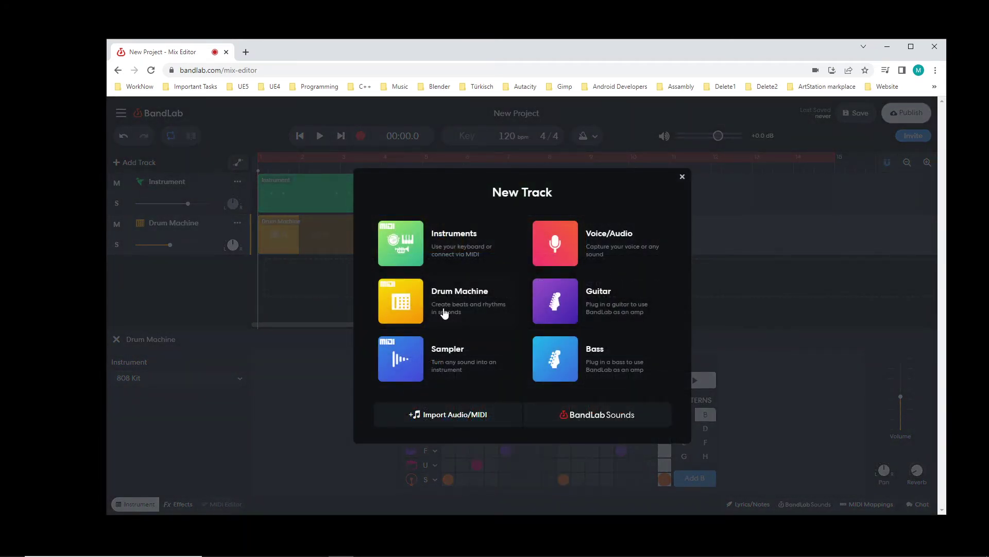
{"action": "left_click", "coordinate": [579, 250]}
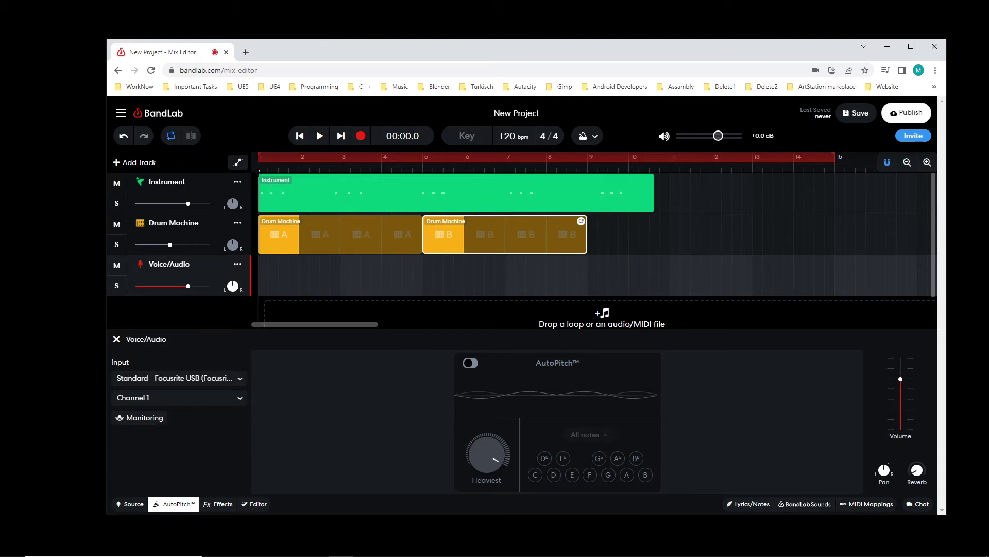
{"action": "key", "text": "space"}
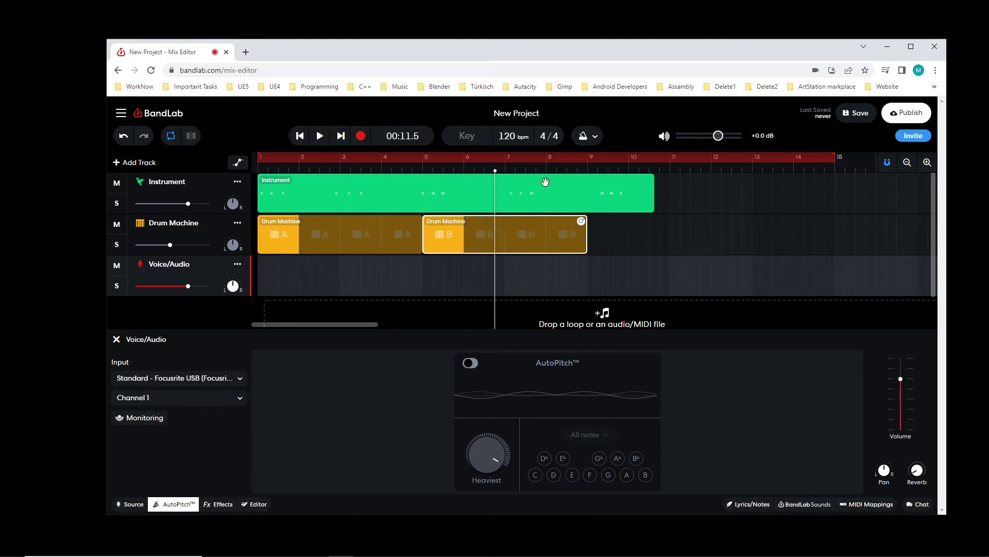
{"action": "left_click_drag", "start_coordinate": [570, 180], "coordinate": [261, 180]}
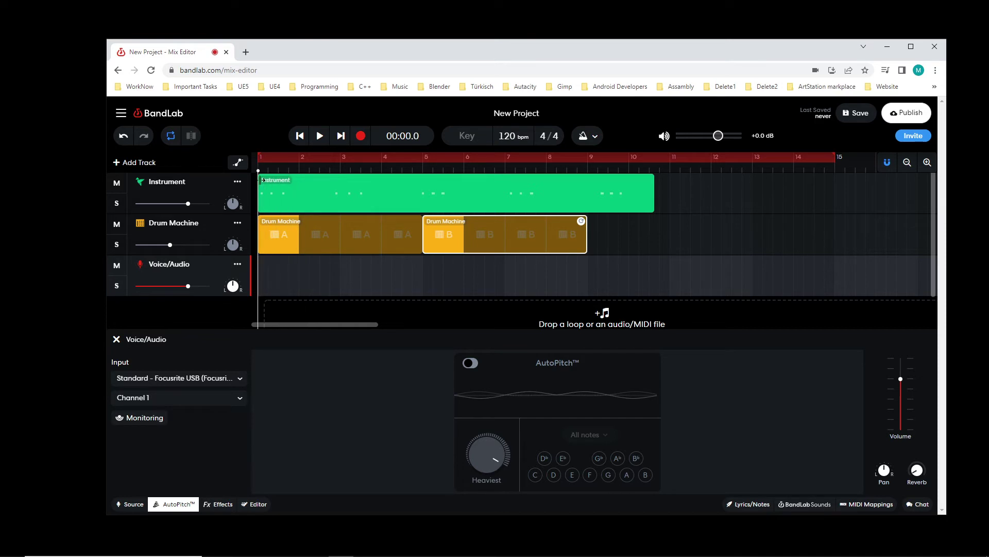
{"action": "left_click", "coordinate": [116, 184]}
{"action": "left_click", "coordinate": [117, 225]}
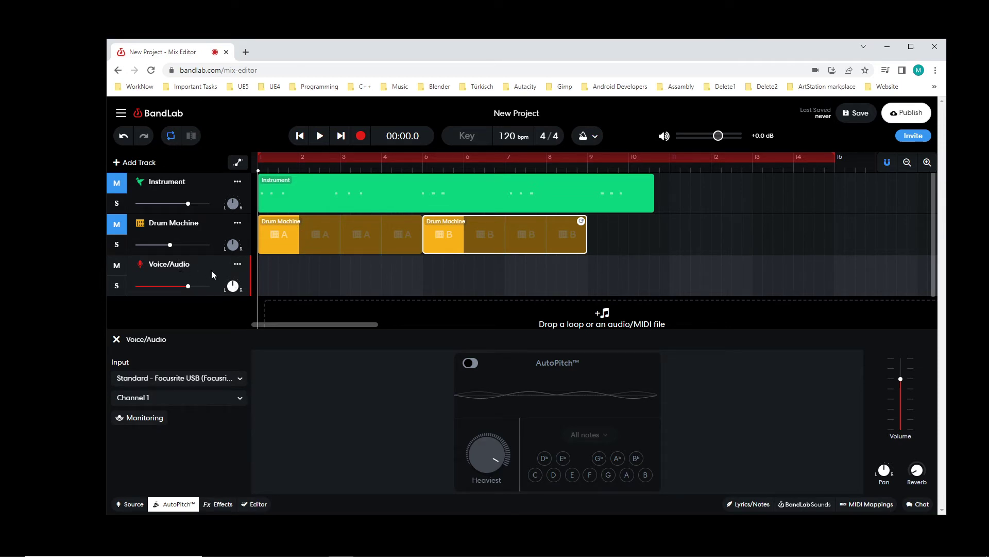
{"action": "left_click", "coordinate": [359, 136]}
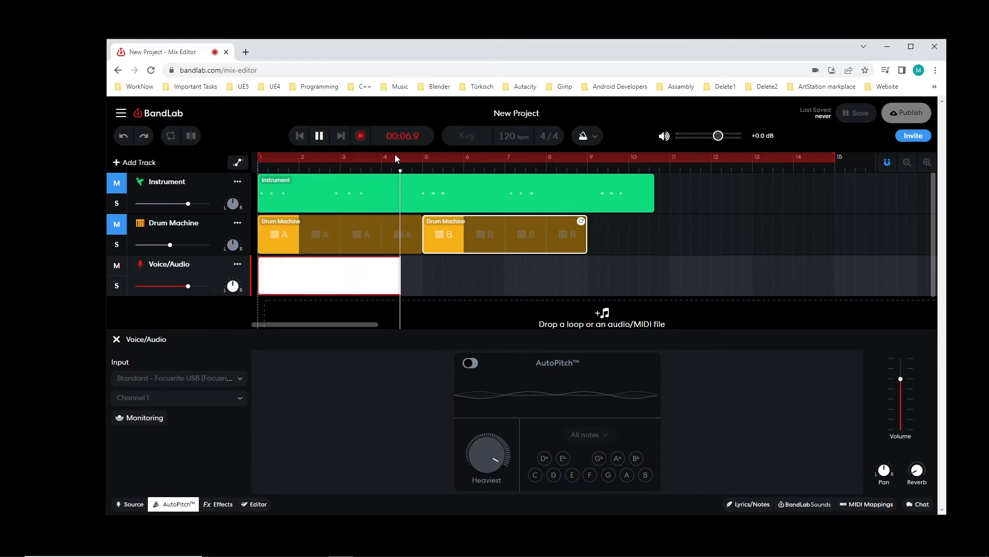
{"action": "left_click", "coordinate": [319, 135]}
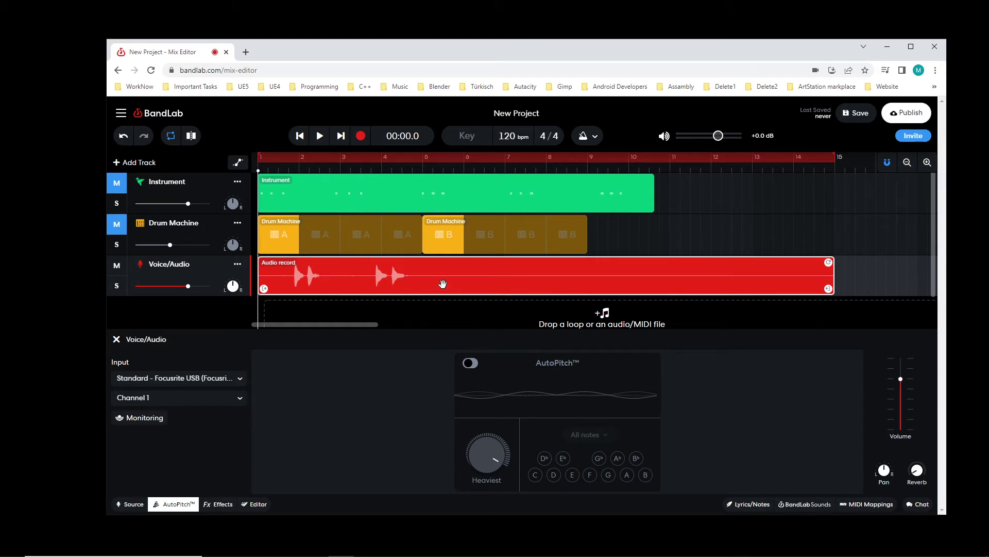
{"action": "key", "text": "Delete"}
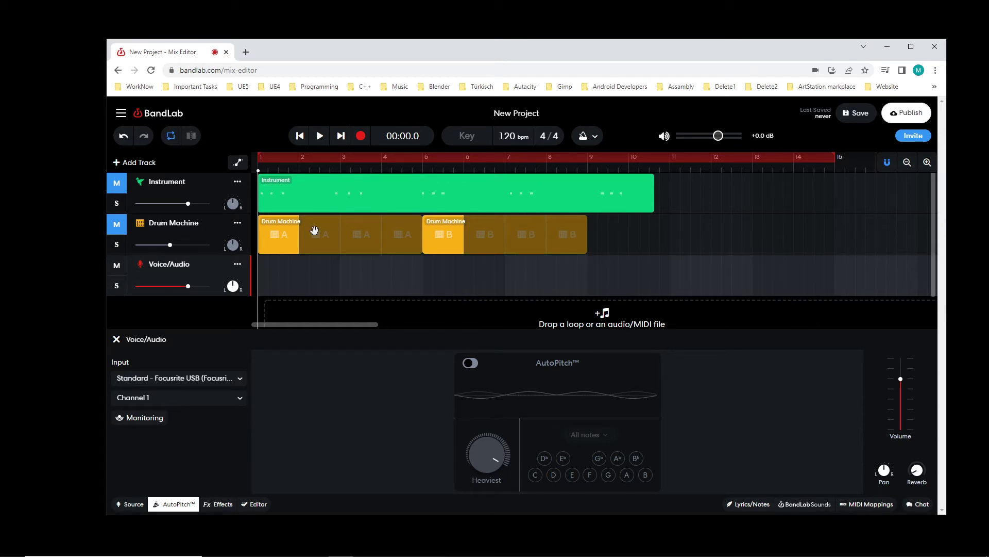
Record a take of about 15 seconds on the Voice/Audio track and trim its region to end level with the Instrument region.
{"action": "left_click", "coordinate": [361, 137]}
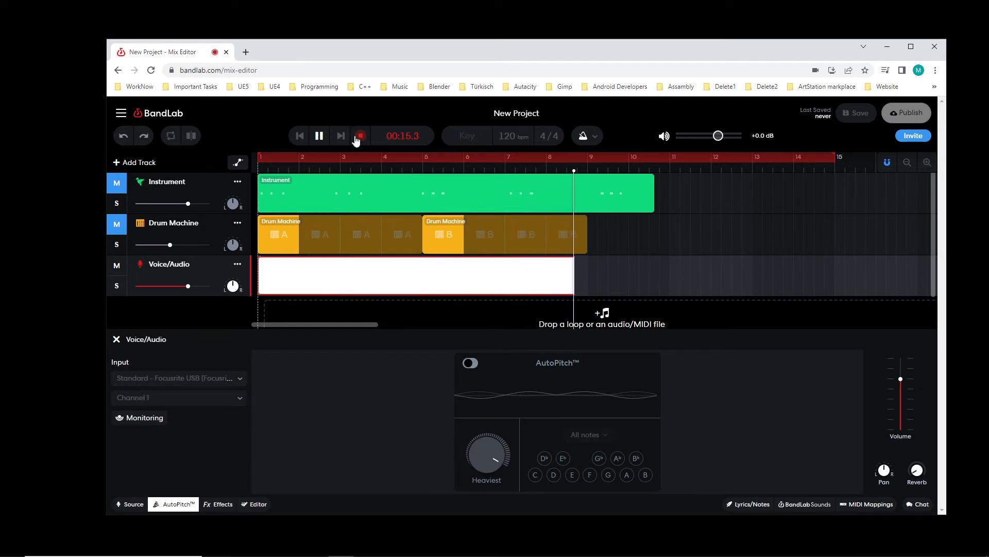
{"action": "left_click", "coordinate": [360, 135]}
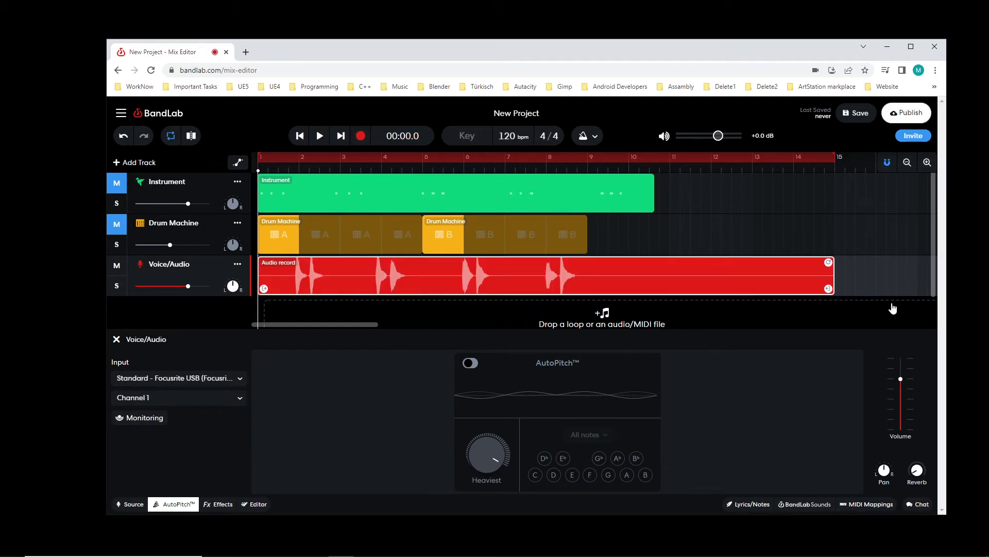
{"action": "left_click_drag", "start_coordinate": [827, 289], "coordinate": [587, 298]}
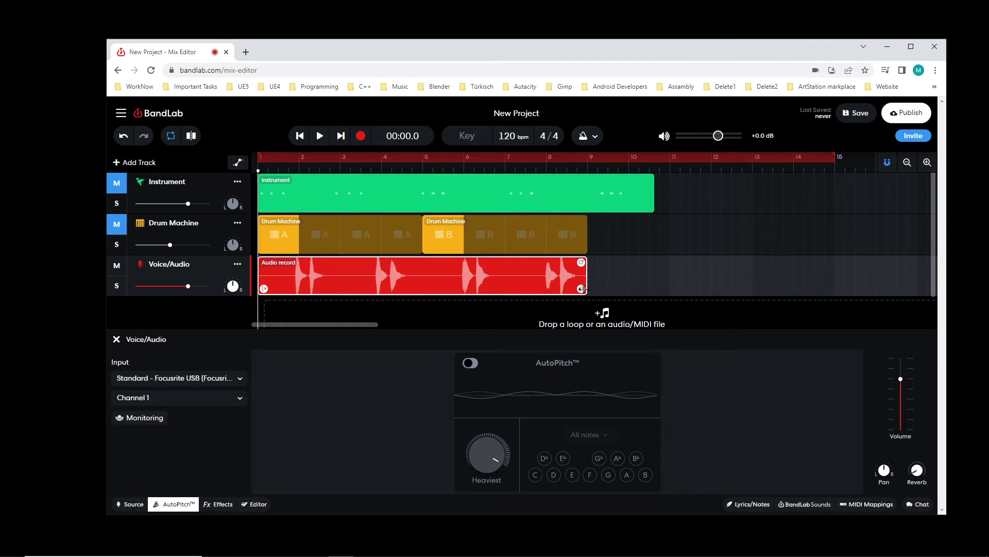
{"action": "left_click_drag", "start_coordinate": [586, 289], "coordinate": [645, 283]}
{"action": "left_click", "coordinate": [532, 227]}
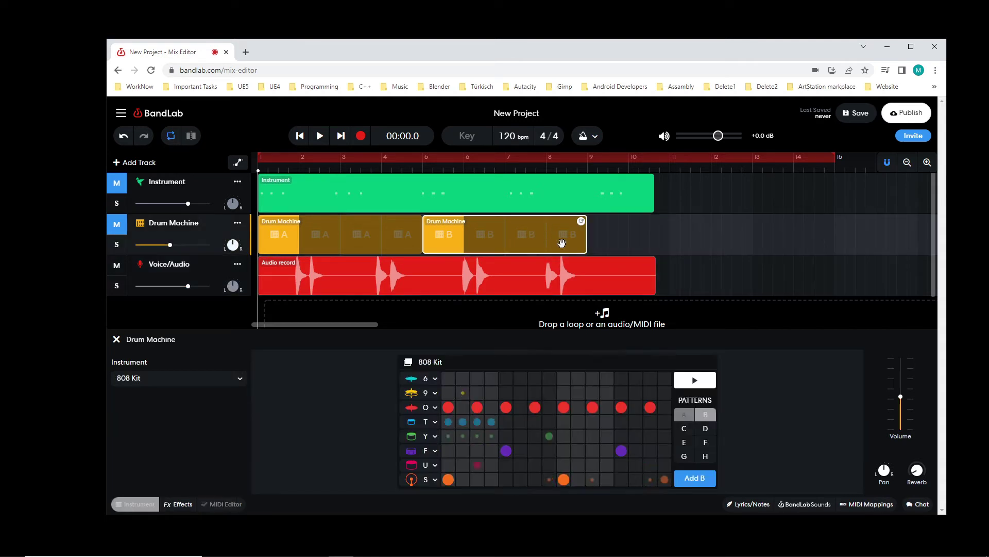
Play all three tracks together from the start, with the Instrument and Drum Machine tracks unmuted only for the check.
{"action": "left_click", "coordinate": [687, 260]}
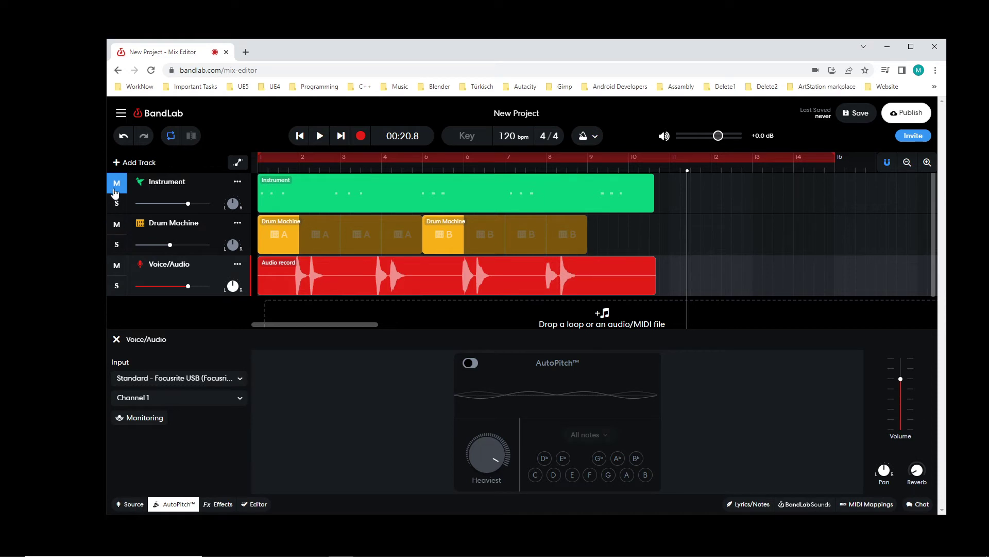
{"action": "left_click", "coordinate": [301, 136]}
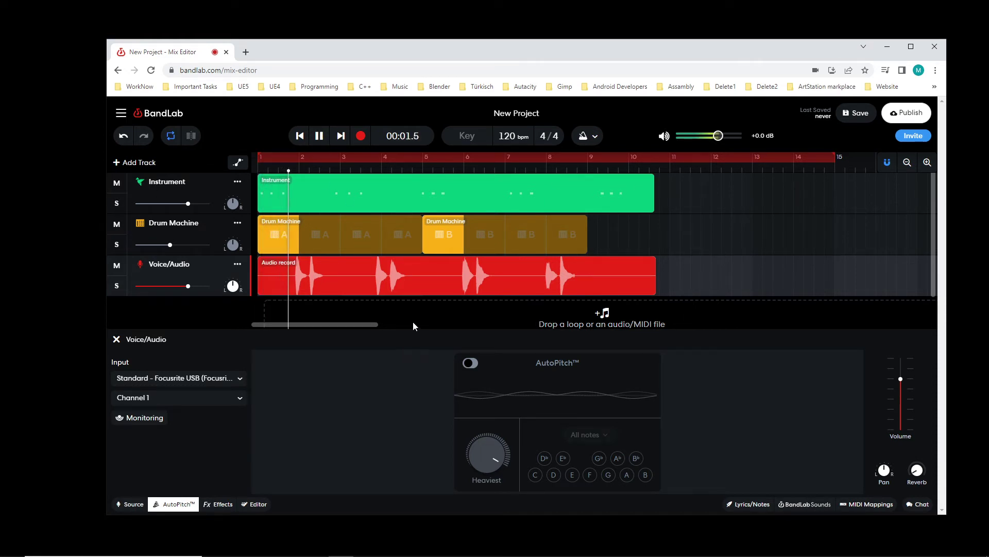
{"action": "left_click", "coordinate": [325, 139]}
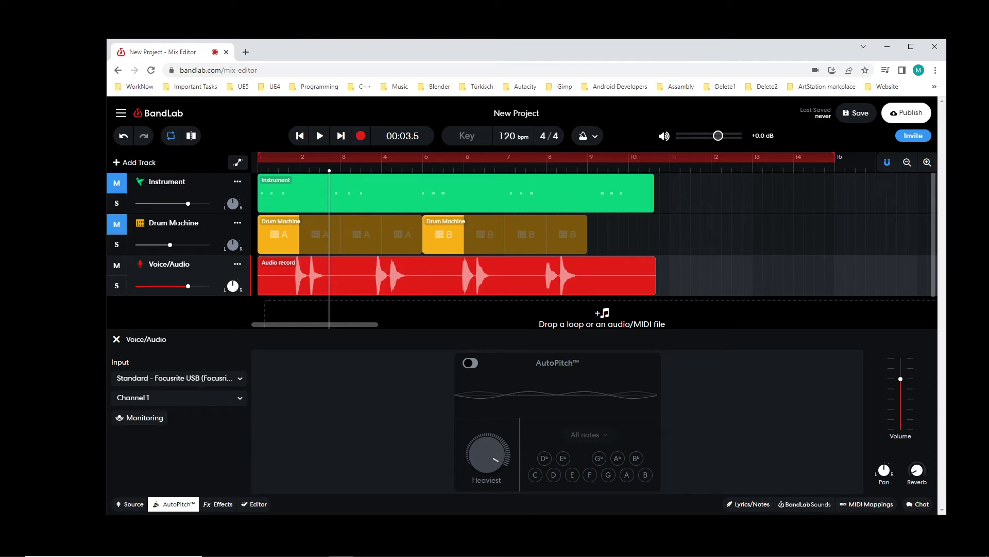
Select the recorded audio region, open the Voice/Audio track's effects, and lower the track volume to about -3 dB.
{"action": "left_click", "coordinate": [352, 273]}
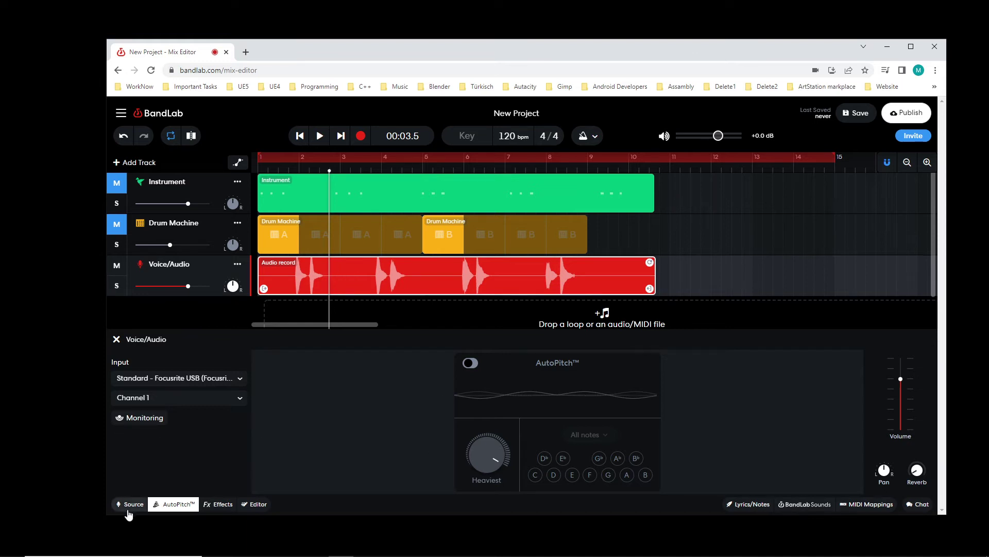
{"action": "left_click", "coordinate": [229, 503]}
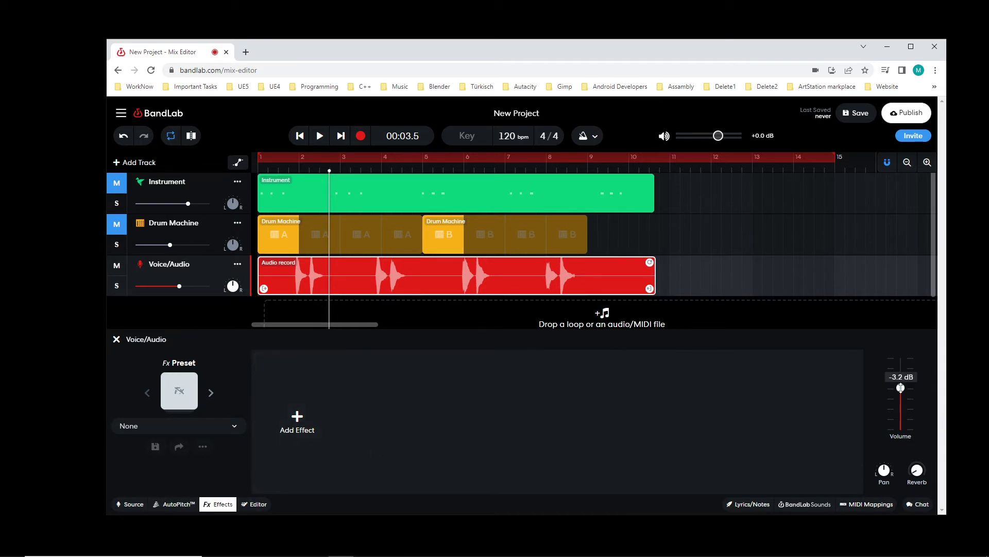
Try a Studio Reverb effect on the Voice/Audio track, playing from the start while lowering its mix to about 49%.
{"action": "left_click", "coordinate": [311, 410]}
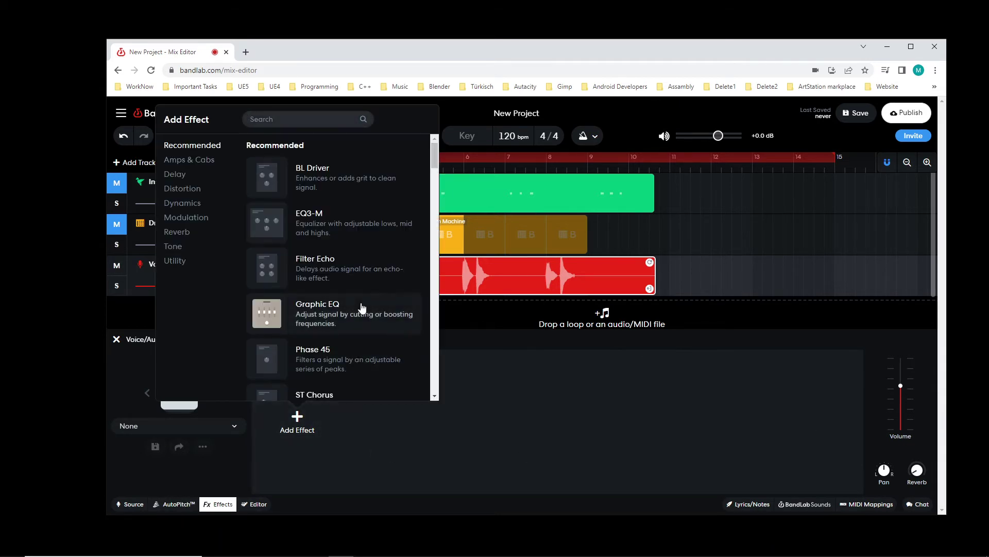
{"action": "scroll", "coordinate": [376, 317], "scroll_direction": "down", "scroll_amount": 3}
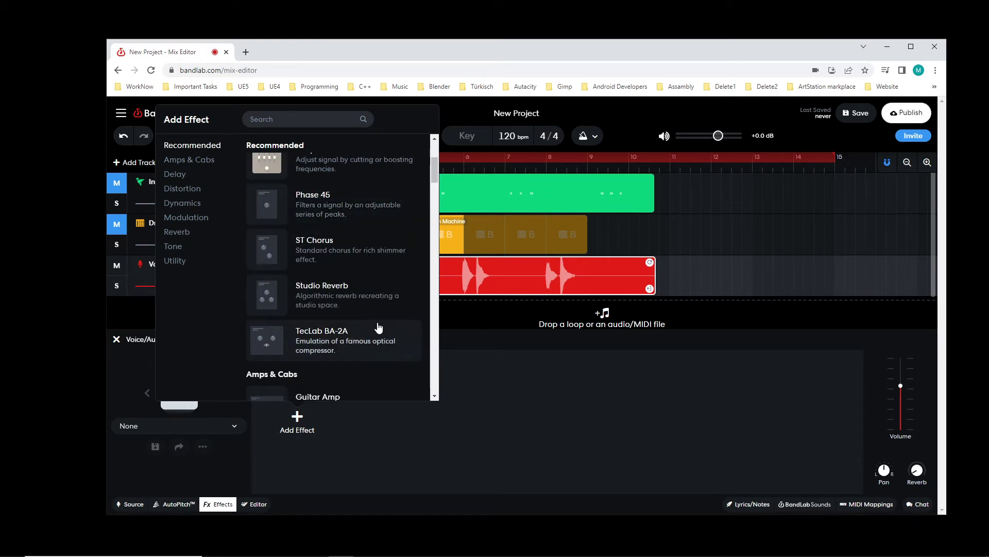
{"action": "left_click", "coordinate": [333, 299]}
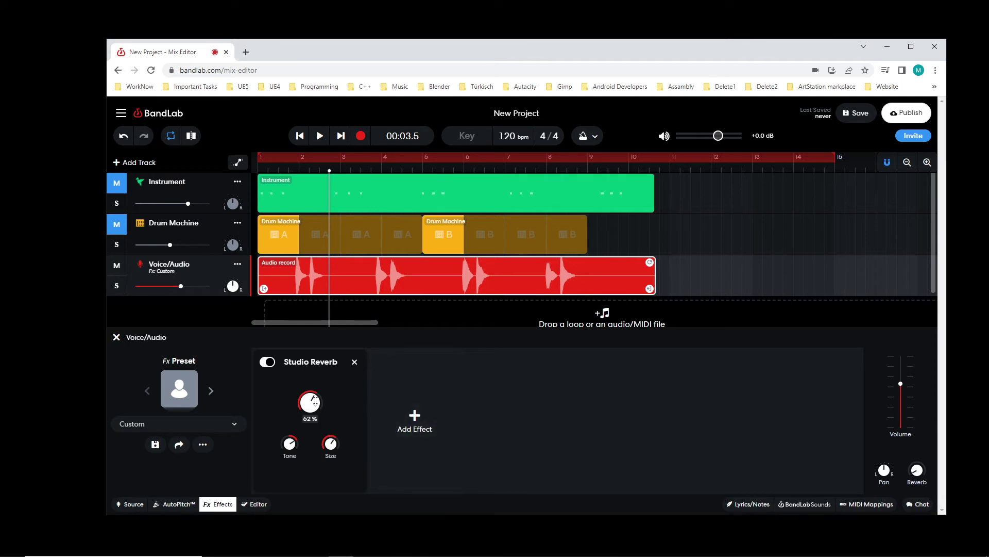
{"action": "left_click", "coordinate": [299, 135]}
{"action": "left_click", "coordinate": [319, 136]}
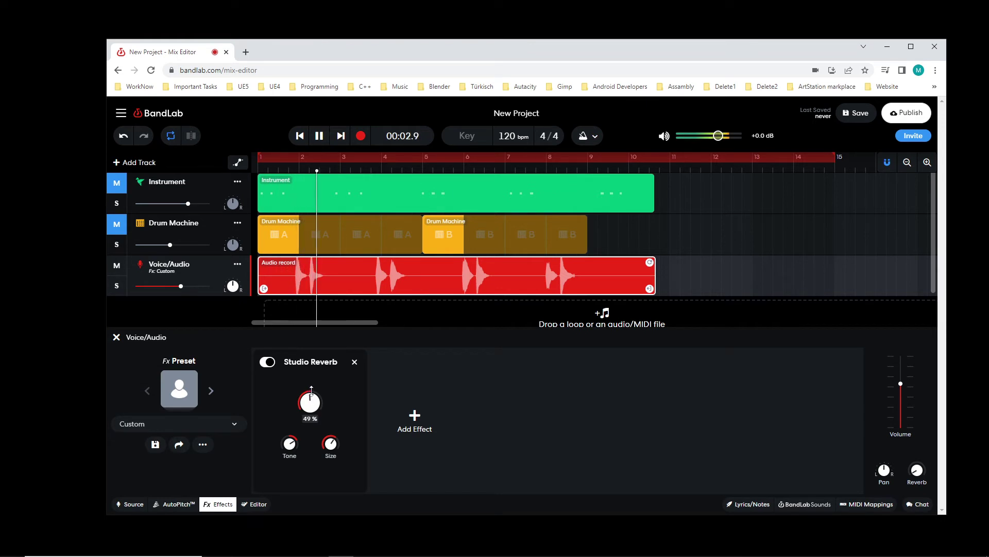
Replay from the start while lowering the reverb's size and tone, and remove the Studio Reverb effect.
{"action": "left_click", "coordinate": [300, 135]}
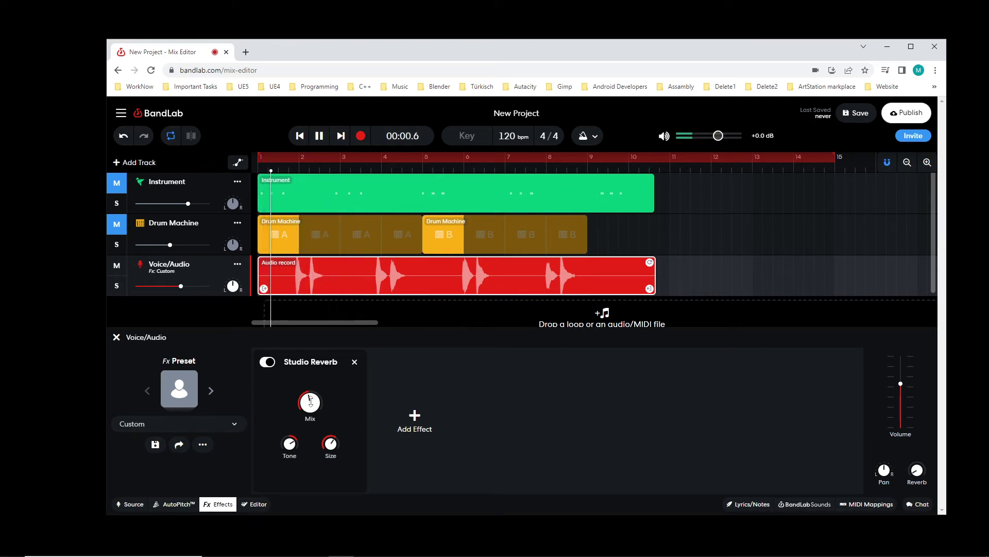
{"action": "mouse_move", "coordinate": [331, 441]}
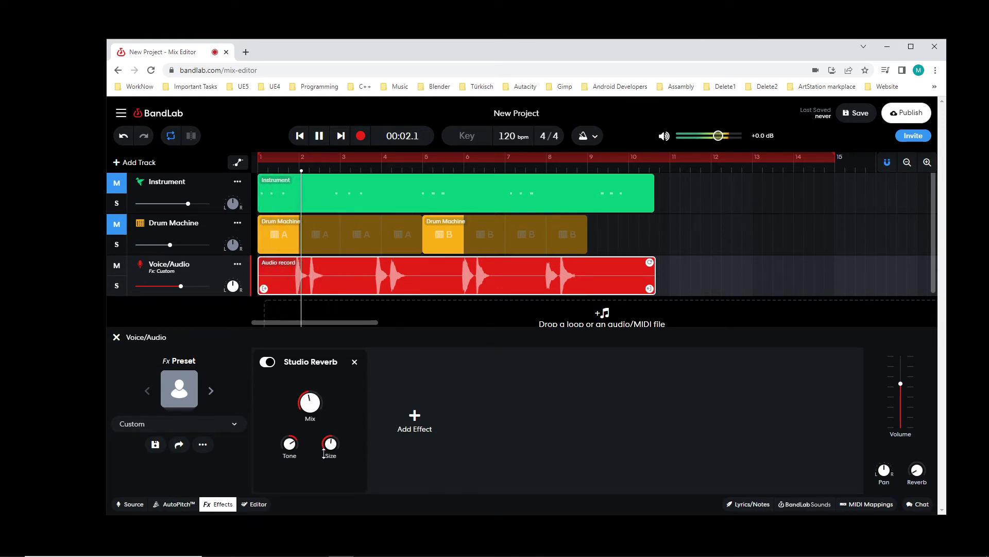
{"action": "left_click_drag", "start_coordinate": [289, 443], "coordinate": [287, 476]}
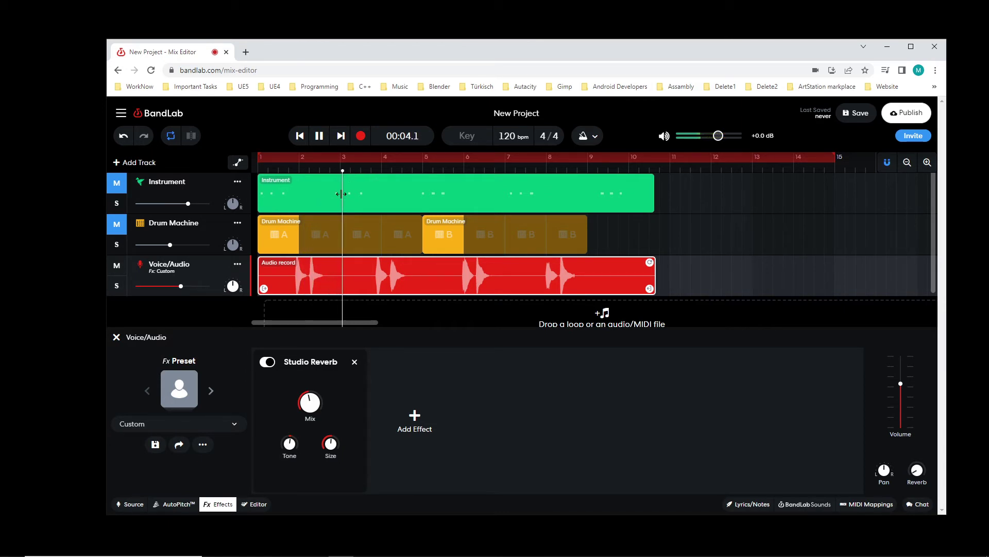
{"action": "left_click", "coordinate": [317, 138]}
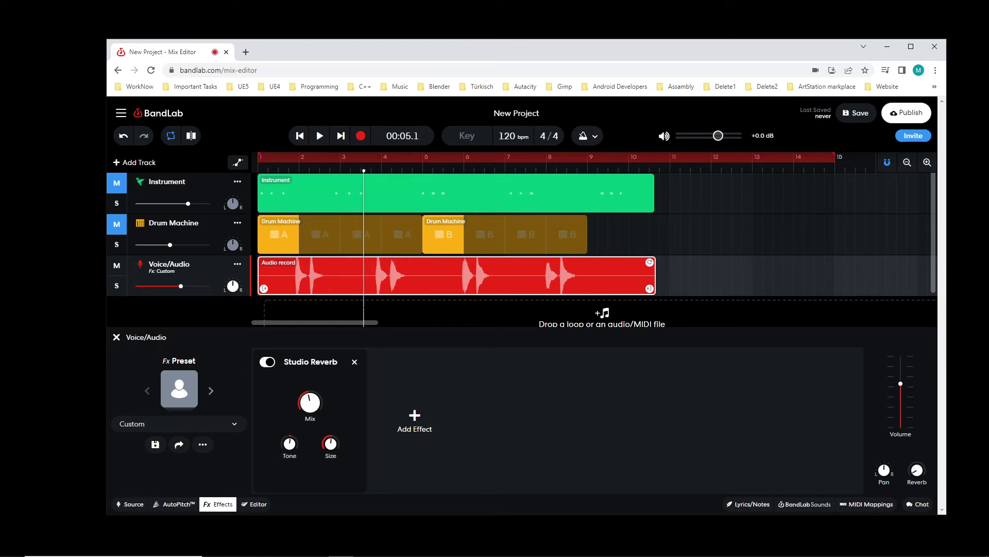
{"action": "left_click", "coordinate": [355, 362]}
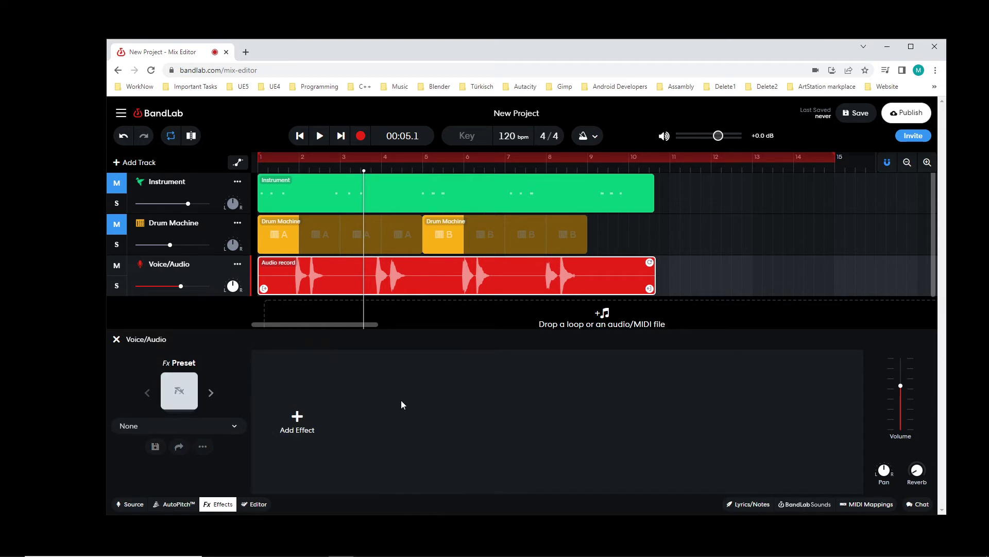
Search the effects for "Rev" and add Spring Reverb to the Voice/Audio track.
{"action": "left_click", "coordinate": [294, 404]}
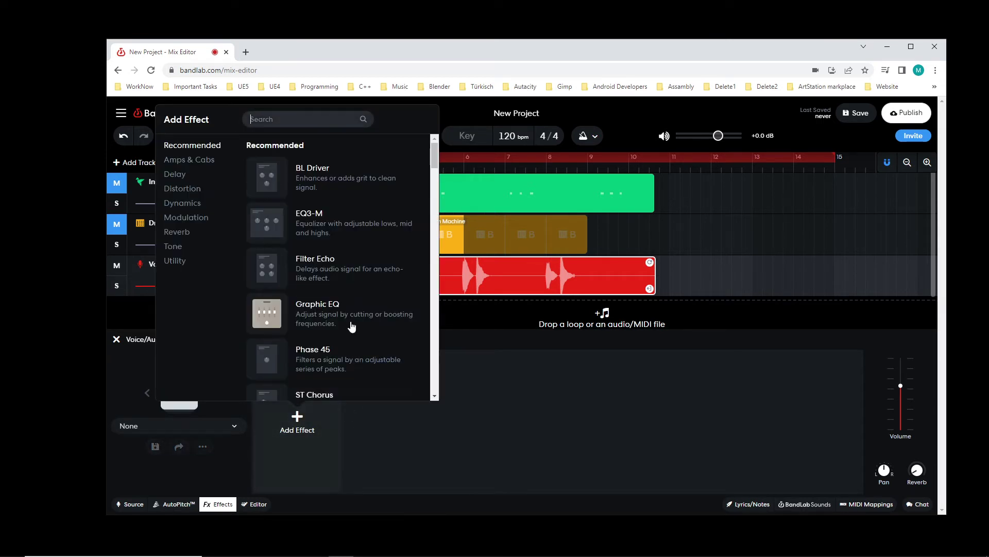
{"action": "left_click", "coordinate": [276, 119]}
{"action": "type", "text": "Rev"}
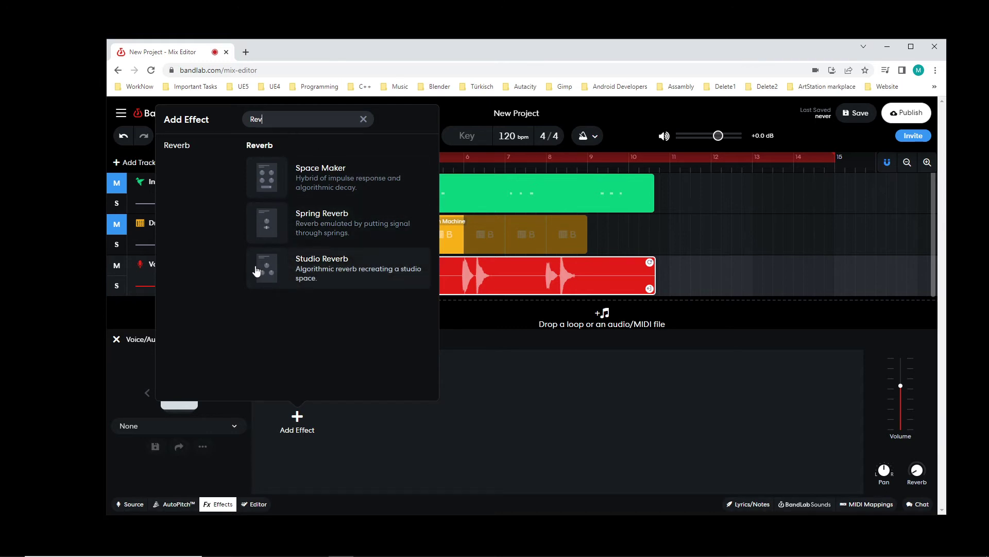
{"action": "left_click", "coordinate": [320, 223]}
Play the take from the start with the Spring Reverb intensity at about 44%, and view the reverb type options.
{"action": "left_click", "coordinate": [299, 136]}
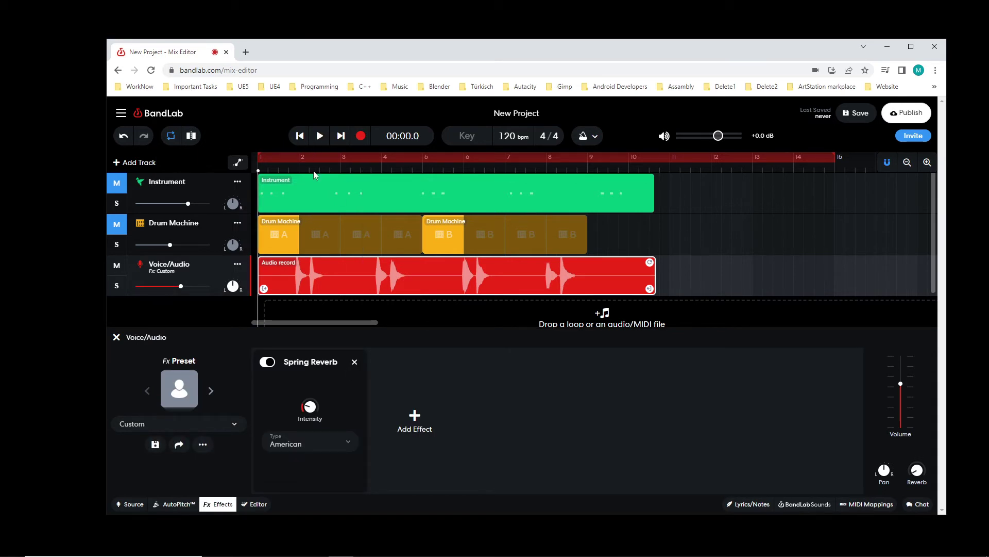
{"action": "left_click", "coordinate": [320, 136]}
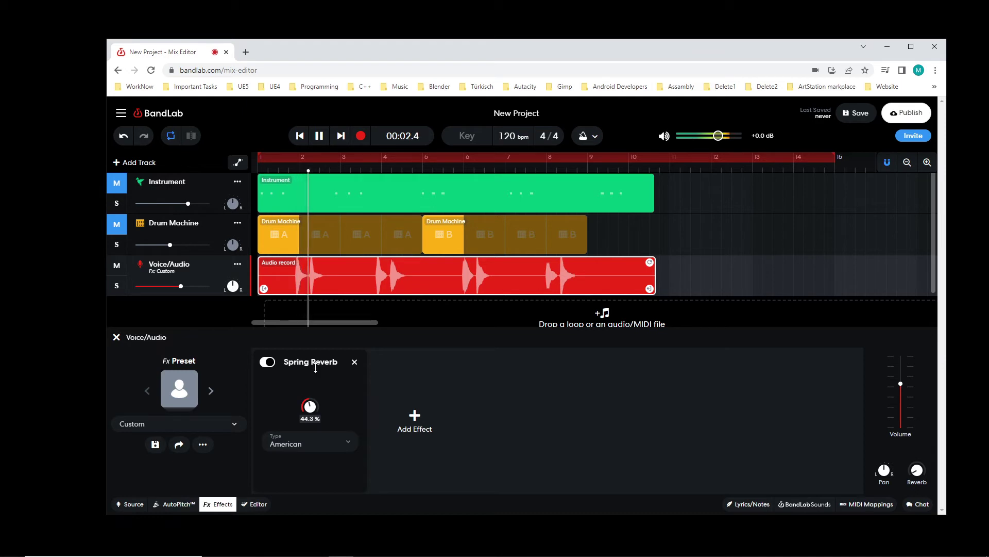
{"action": "left_click", "coordinate": [319, 136]}
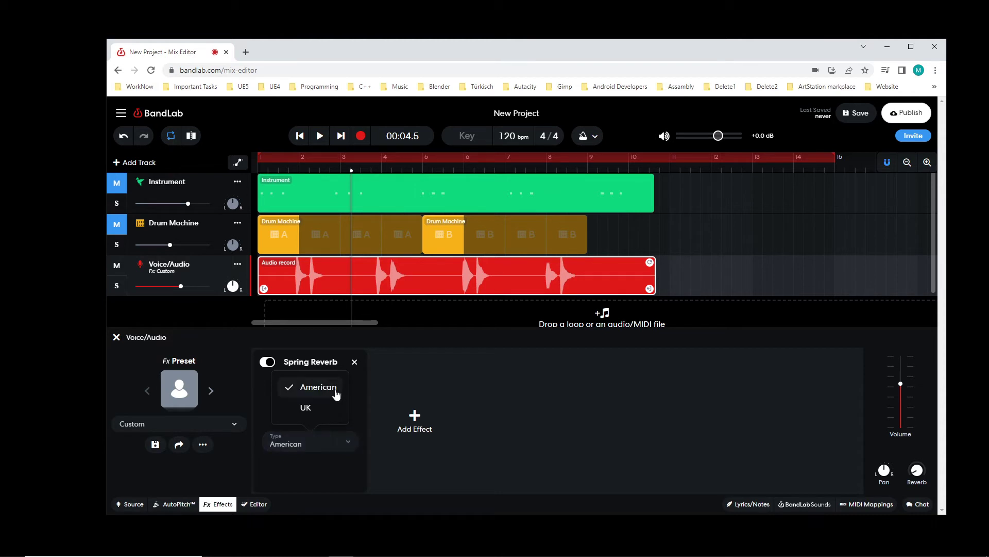
{"action": "left_click", "coordinate": [386, 448]}
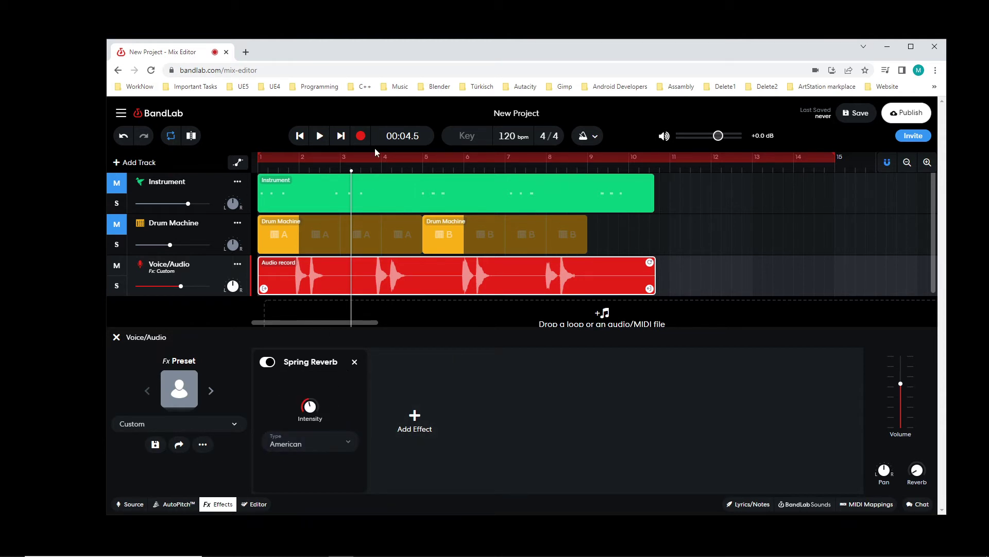
Resume playback while raising the Spring Reverb intensity to slightly below 91%, and pause after checking the sound.
{"action": "left_click", "coordinate": [320, 136]}
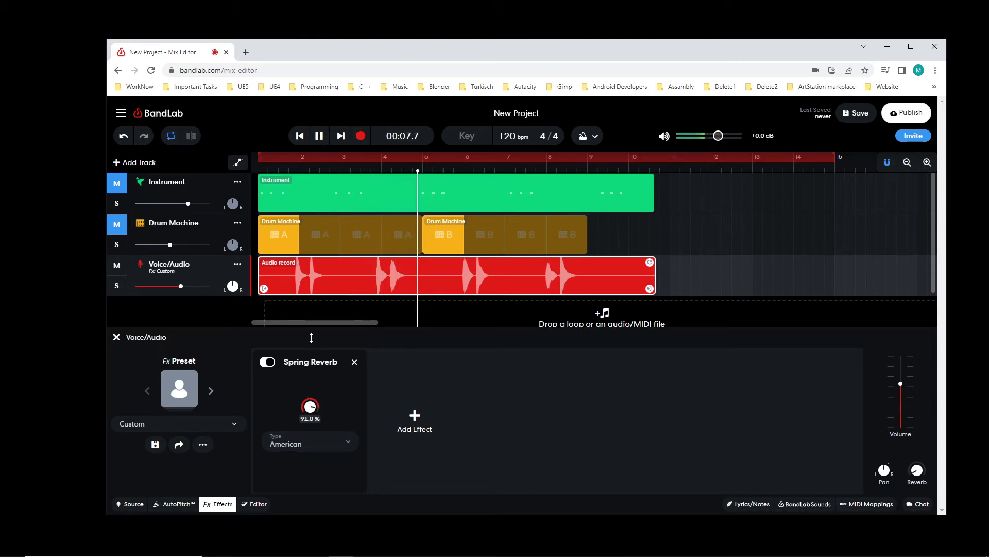
{"action": "left_click_drag", "start_coordinate": [311, 337], "coordinate": [312, 348]}
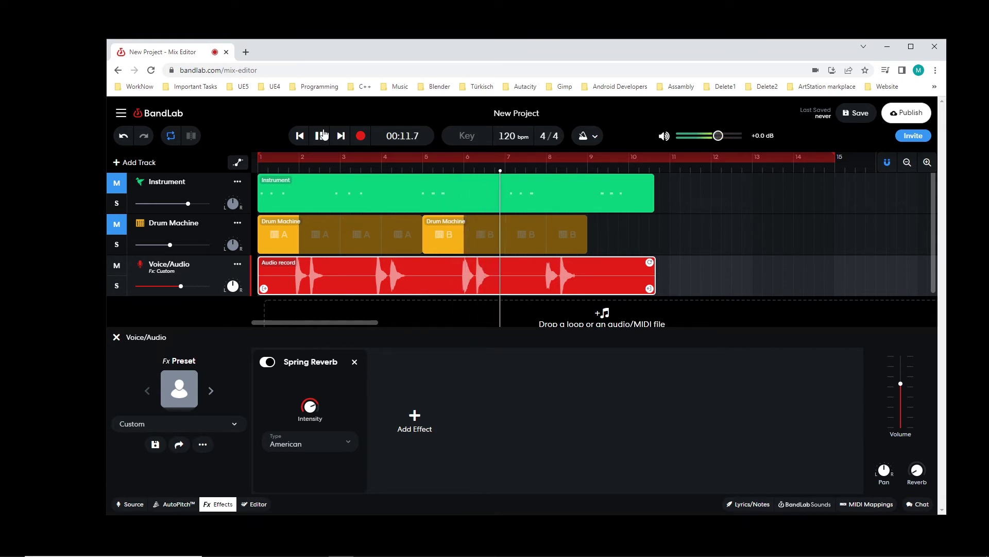
{"action": "key", "text": "space"}
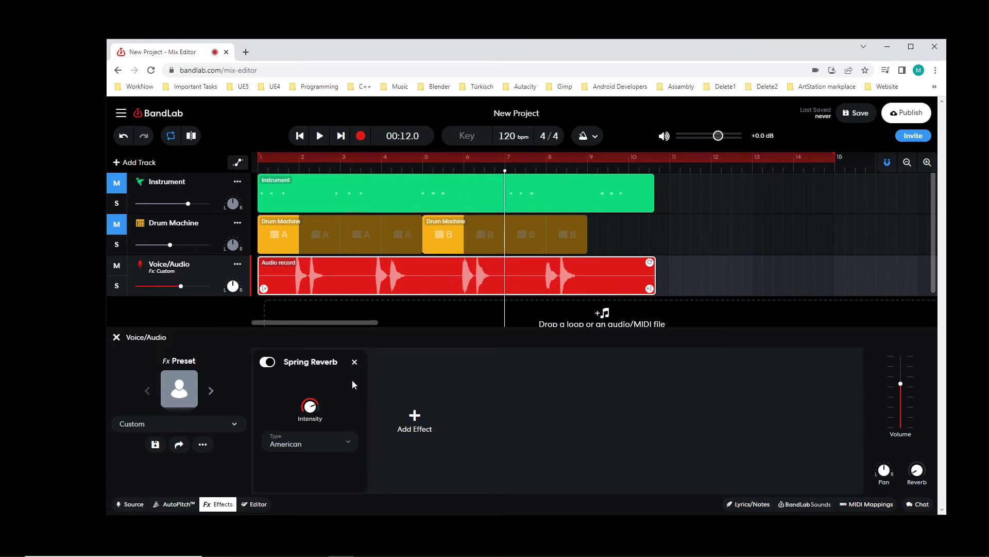
Remove Spring Reverb from the Voice/Audio track and add the Space Maker effect in its place.
{"action": "left_click", "coordinate": [355, 362]}
{"action": "left_click", "coordinate": [298, 416]}
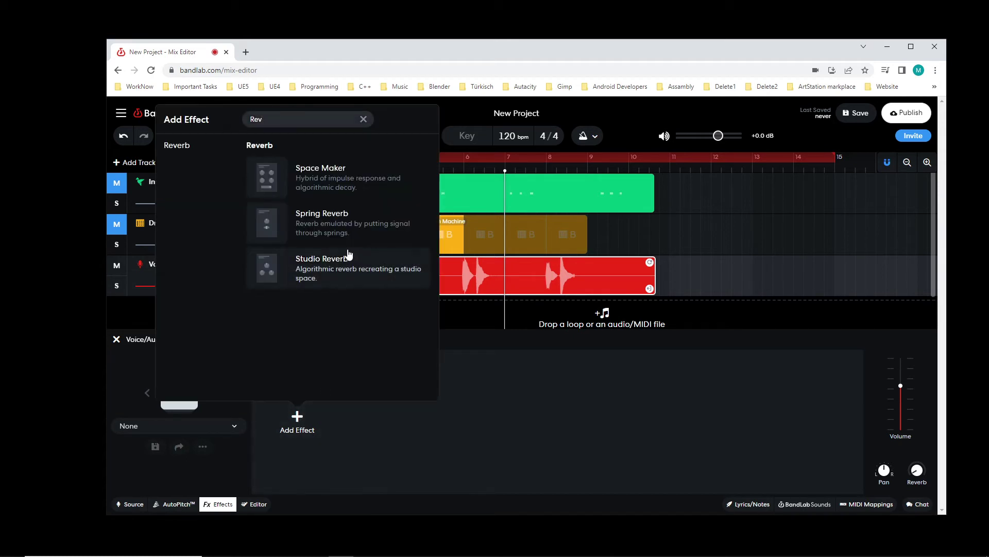
{"action": "left_click", "coordinate": [325, 175]}
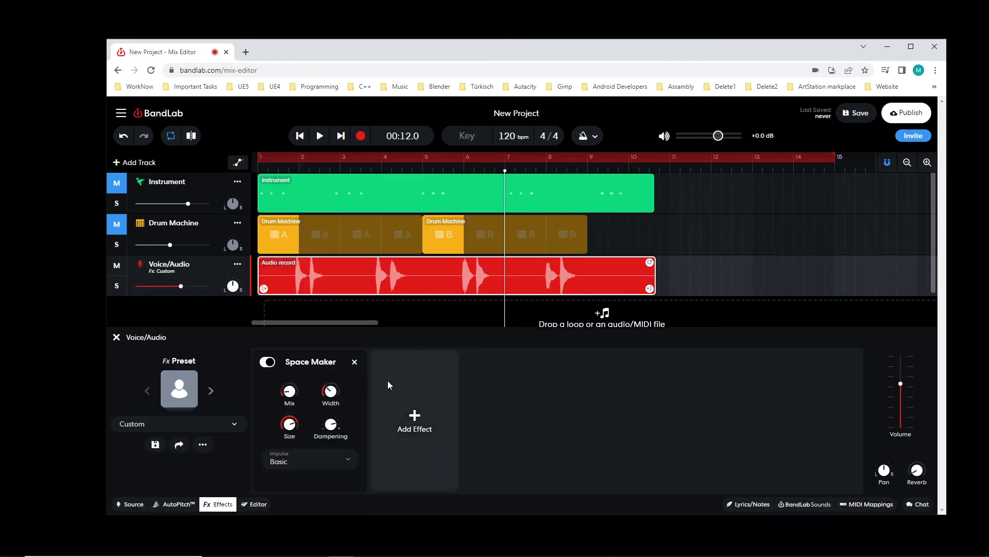
Play the take from the start while raising Space Maker's mix and width, adjusting its dampening and lowering its size to about 6.7.
{"action": "left_click", "coordinate": [300, 136]}
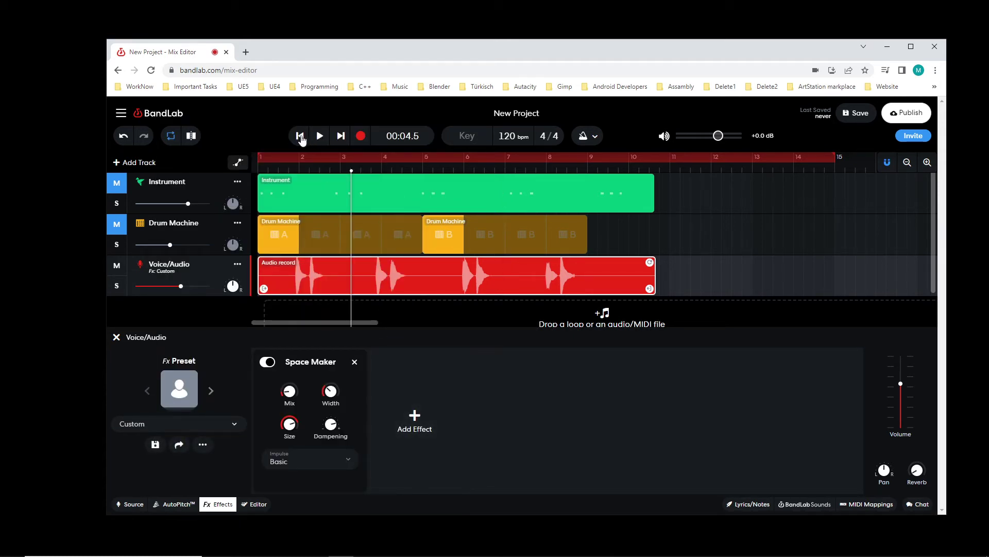
{"action": "left_click", "coordinate": [299, 136]}
{"action": "left_click", "coordinate": [318, 137]}
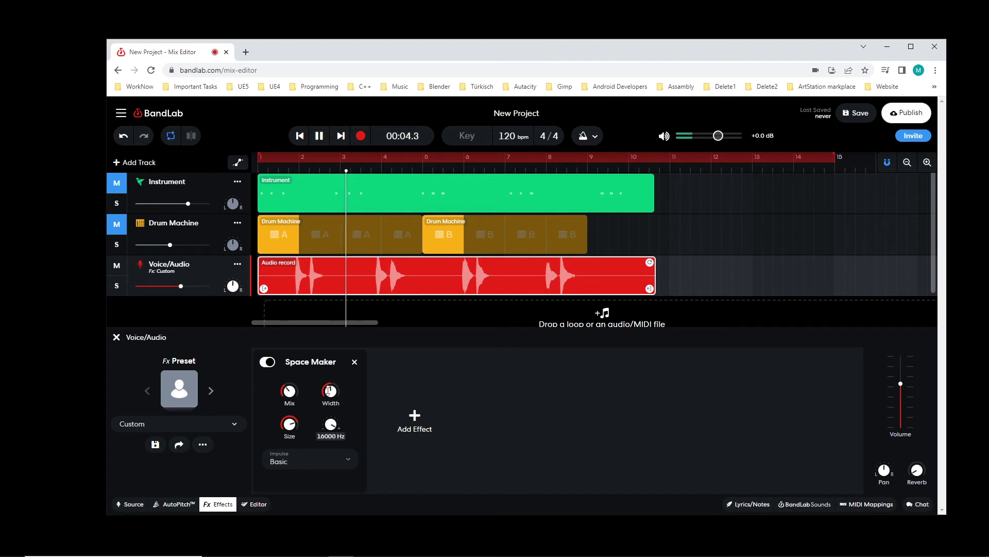
{"action": "left_click_drag", "start_coordinate": [332, 422], "coordinate": [334, 444]}
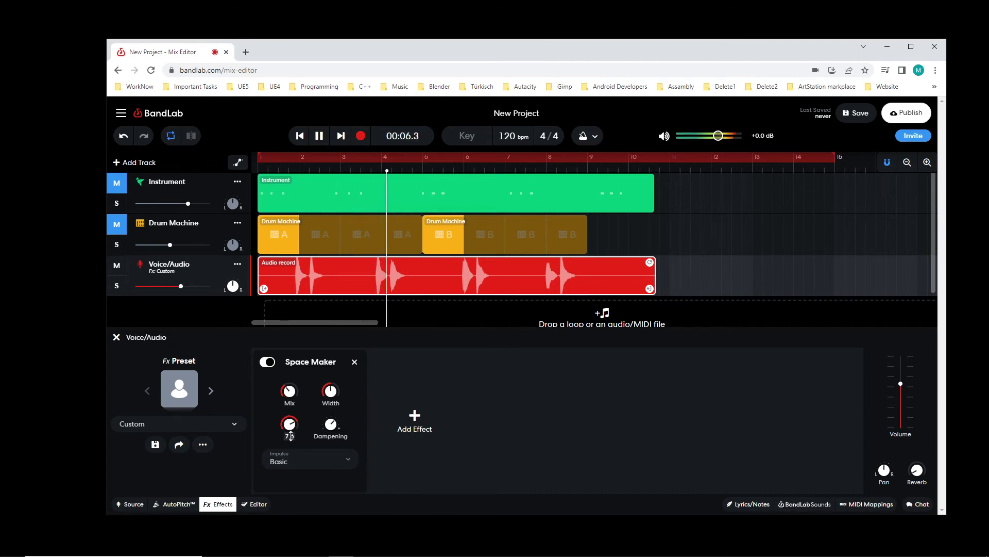
{"action": "mouse_move", "coordinate": [290, 442]}
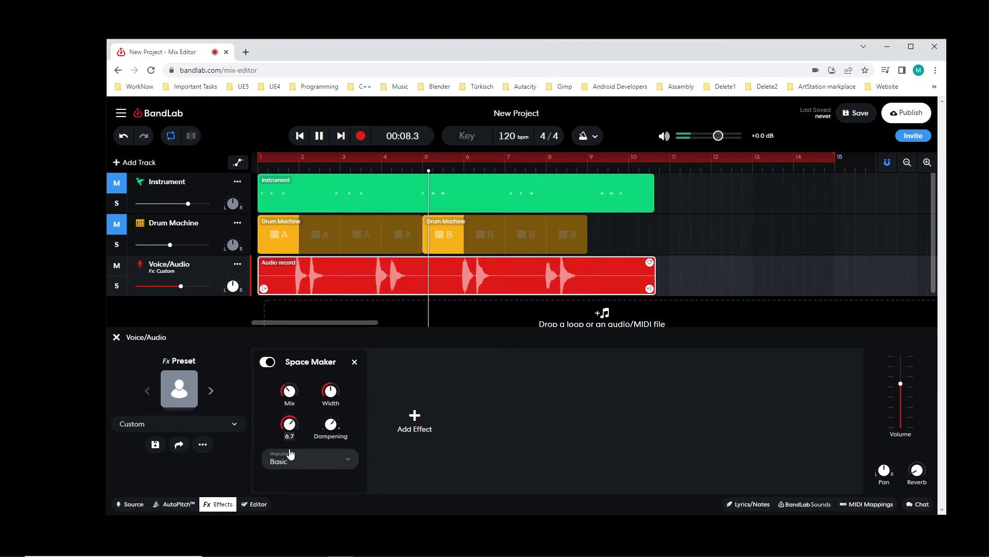
{"action": "mouse_move", "coordinate": [331, 376]}
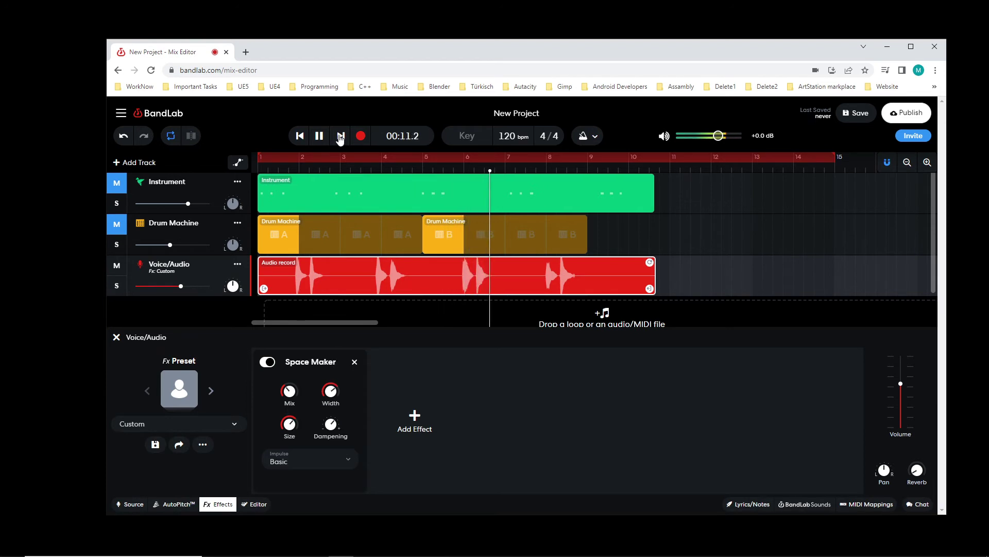
Remove Space Maker, stop playback and add Studio Reverb to the Voice/Audio track.
{"action": "left_click", "coordinate": [355, 361]}
{"action": "key", "text": "space"}
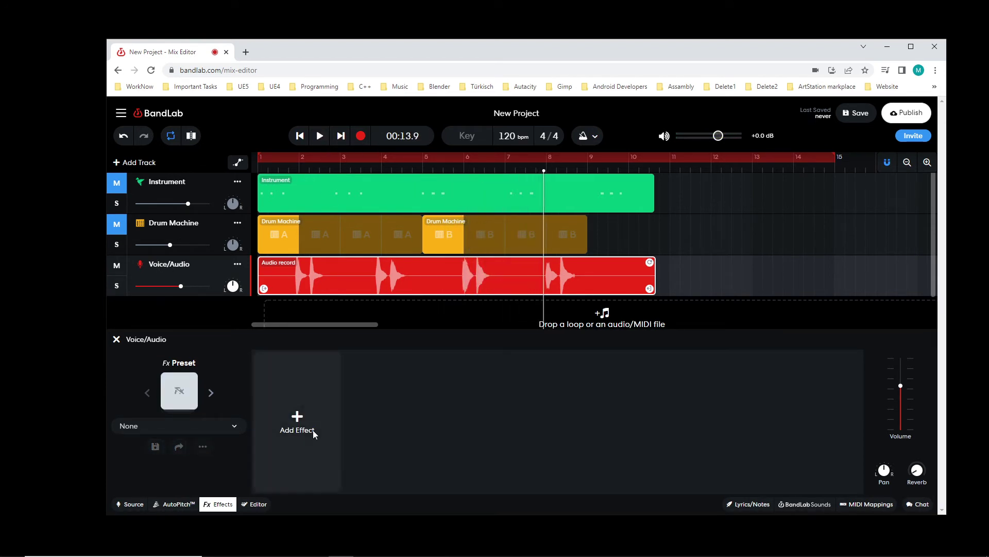
{"action": "left_click", "coordinate": [313, 430]}
{"action": "left_click", "coordinate": [328, 270]}
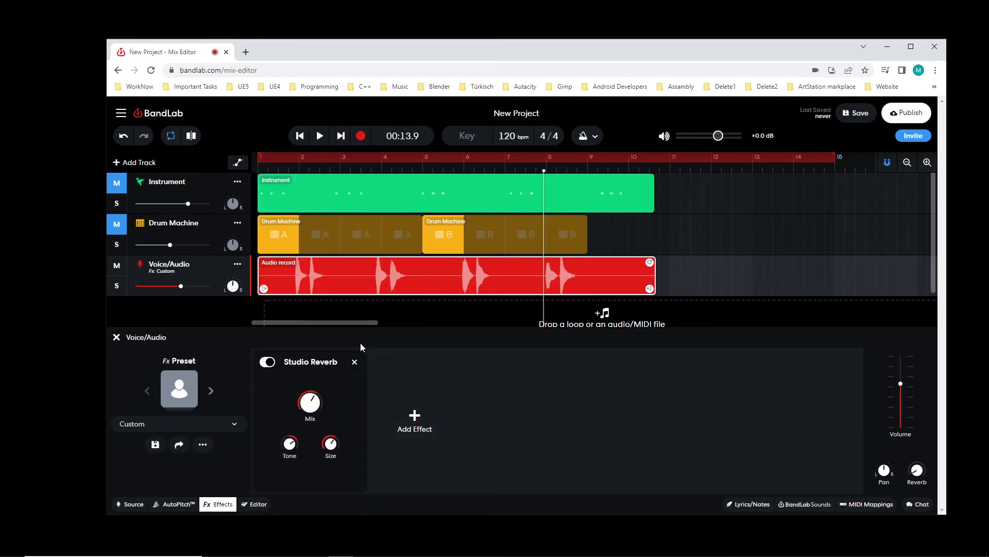
Play the take from the start while adjusting Studio Reverb's mix, setting its size to about 57% and lowering its tone.
{"action": "left_click", "coordinate": [300, 136]}
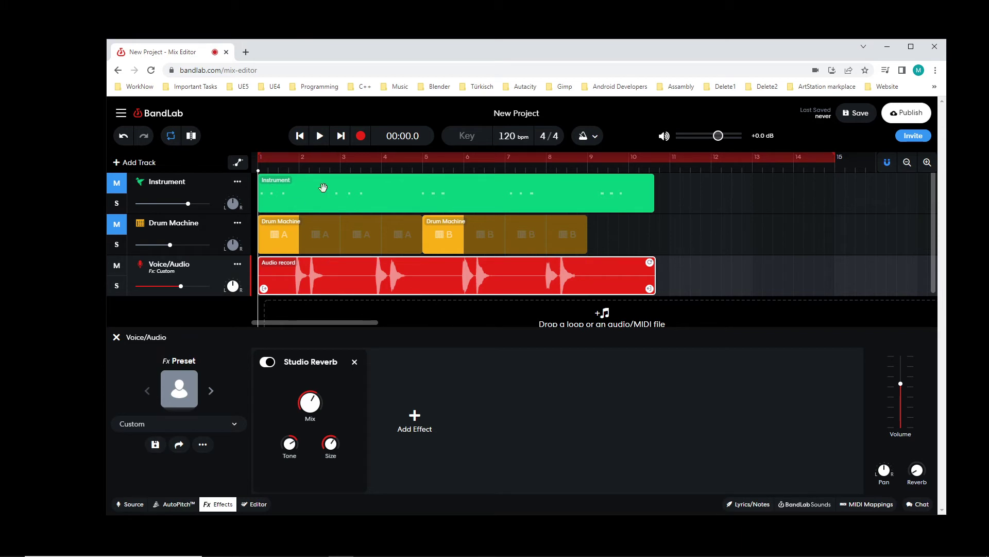
{"action": "left_click", "coordinate": [320, 136]}
{"action": "mouse_move", "coordinate": [313, 398]}
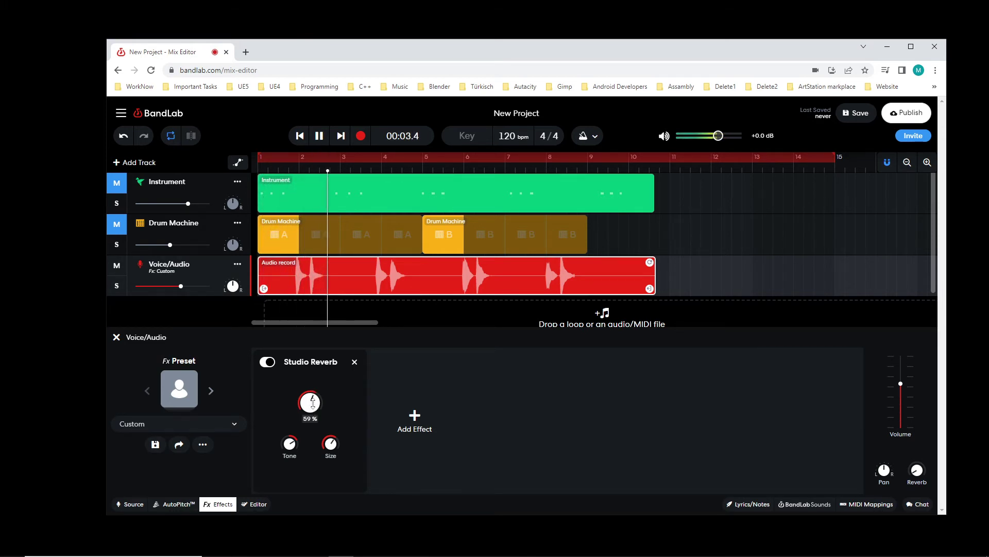
{"action": "mouse_move", "coordinate": [332, 454]}
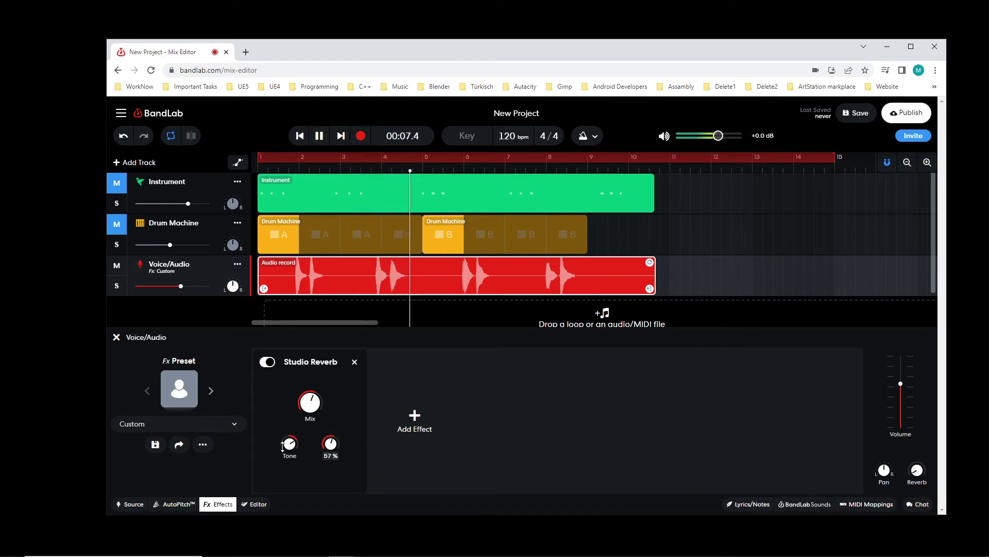
{"action": "mouse_move", "coordinate": [291, 442]}
{"action": "mouse_move", "coordinate": [292, 442]}
{"action": "left_mouse_down"}
{"action": "mouse_move", "coordinate": [291, 433]}
{"action": "mouse_move", "coordinate": [292, 453]}
{"action": "left_mouse_up"}
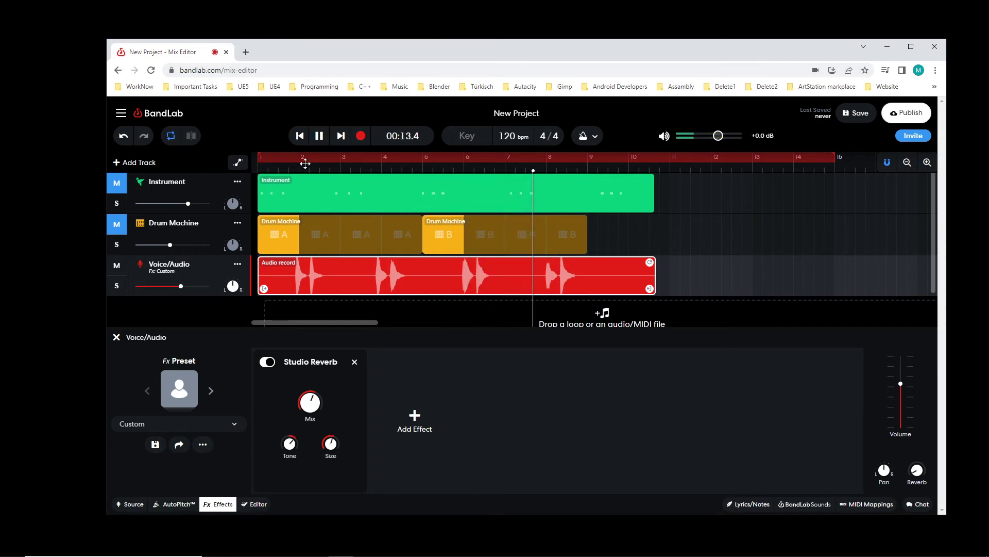
Stop at the start, lower Studio Reverb's mix and set its size to 54%, and replay the opening.
{"action": "left_click", "coordinate": [299, 136]}
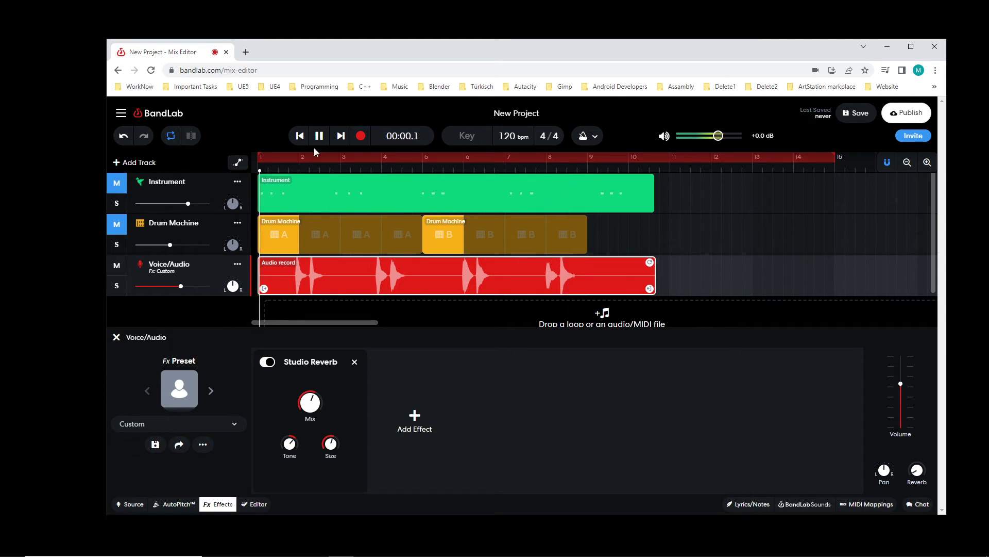
{"action": "left_click", "coordinate": [315, 146]}
{"action": "left_click", "coordinate": [301, 136]}
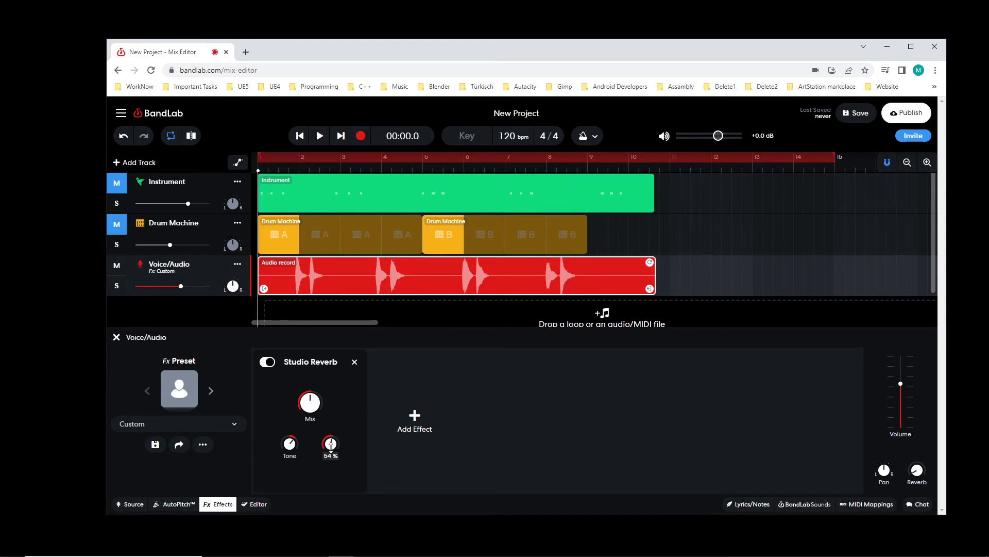
{"action": "left_click", "coordinate": [319, 138]}
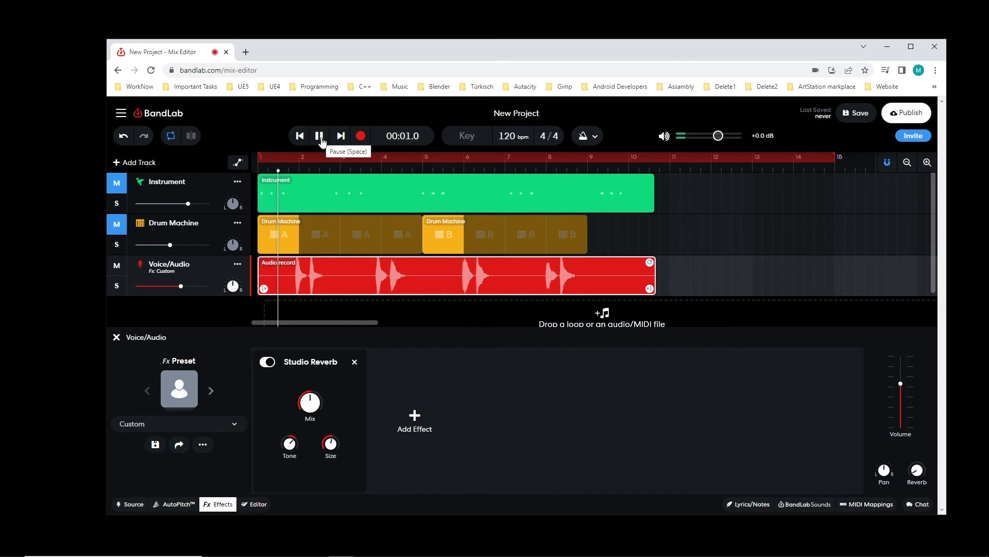
Pause, reduce Studio Reverb's mix further, and replay the take's opening from the start to check it.
{"action": "left_click", "coordinate": [319, 138]}
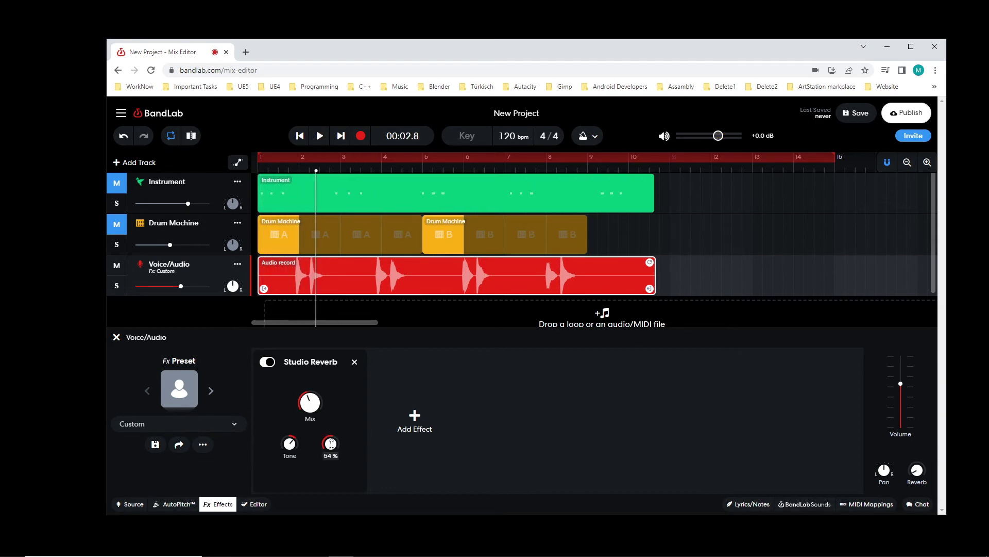
{"action": "left_click", "coordinate": [300, 137]}
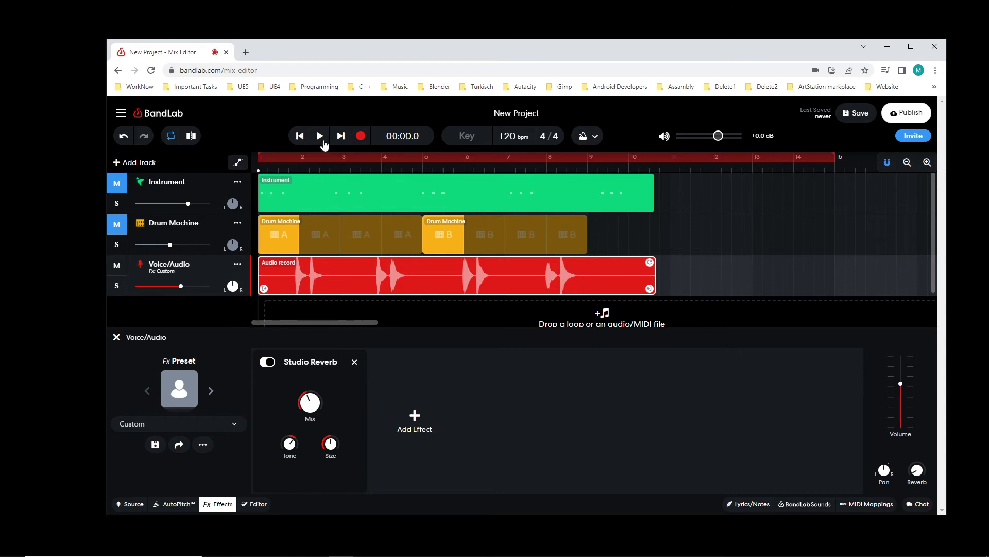
{"action": "left_click", "coordinate": [319, 138]}
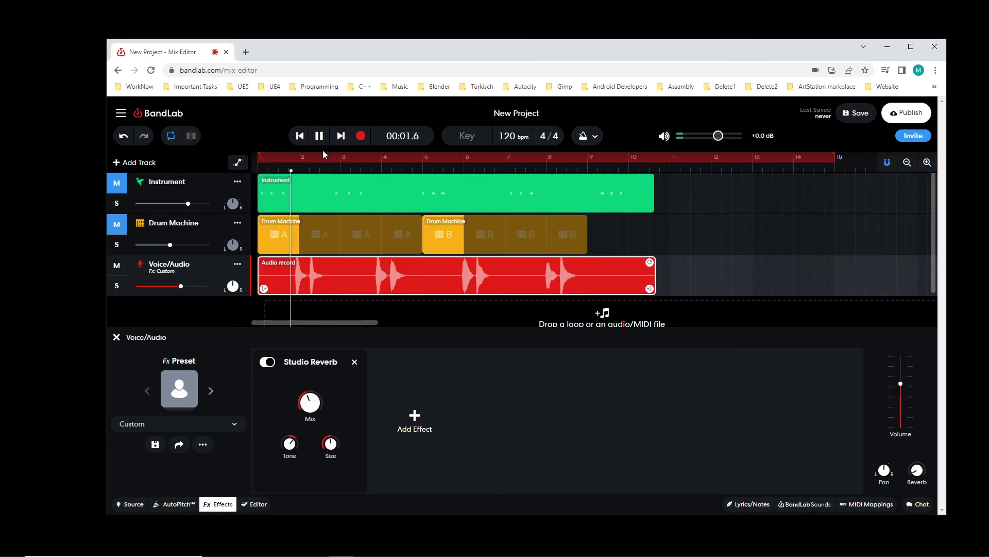
{"action": "left_click", "coordinate": [318, 137]}
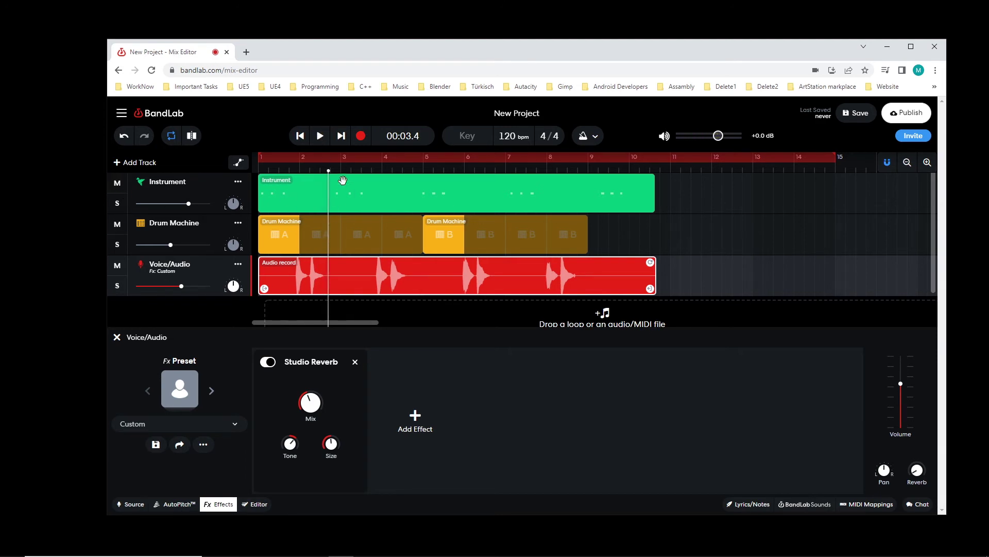
Play the Instrument, Drum Machine and Voice/Audio tracks together, pause, and return the playhead to the start.
{"action": "left_click", "coordinate": [320, 135]}
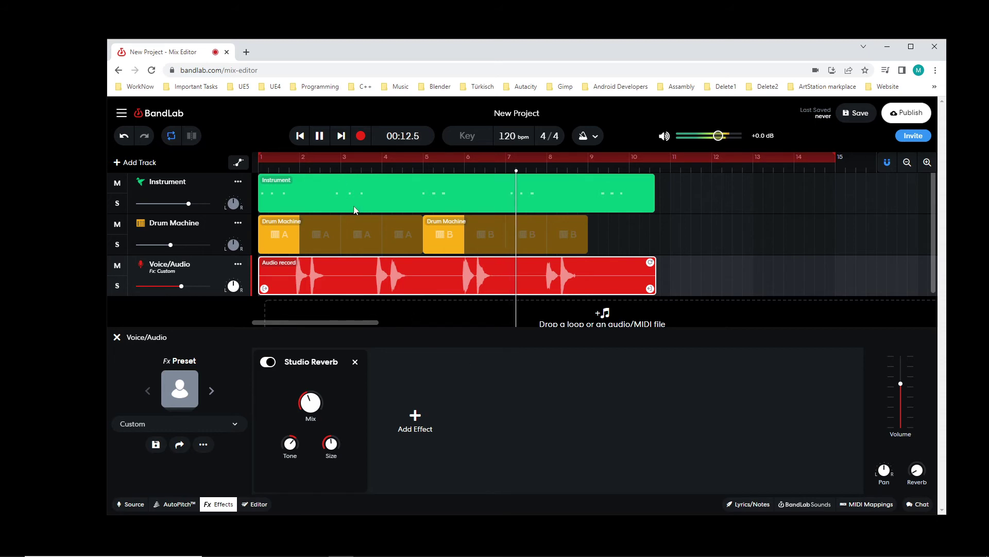
{"action": "left_click", "coordinate": [320, 136]}
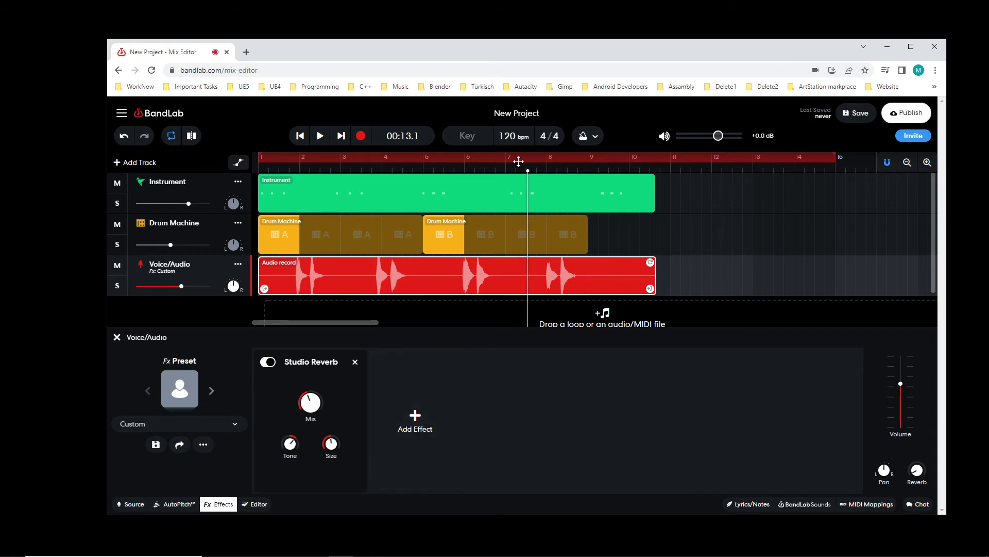
{"action": "left_click_drag", "start_coordinate": [528, 185], "coordinate": [259, 185]}
Clear the effect search and add the Bitcrusher distortion effect after Studio Reverb on the Voice/Audio track.
{"action": "left_click", "coordinate": [426, 396]}
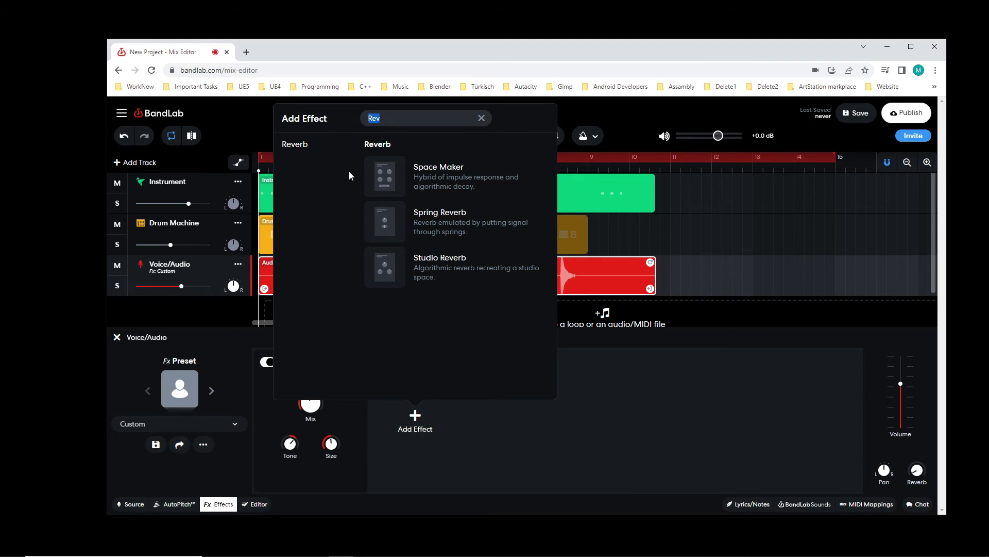
{"action": "key", "text": "BackSpace"}
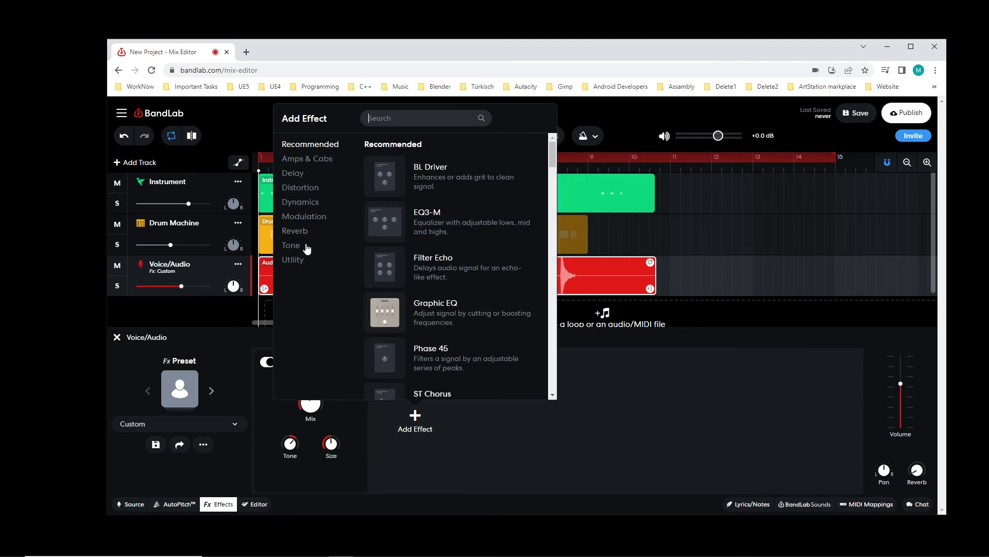
{"action": "left_click", "coordinate": [308, 191]}
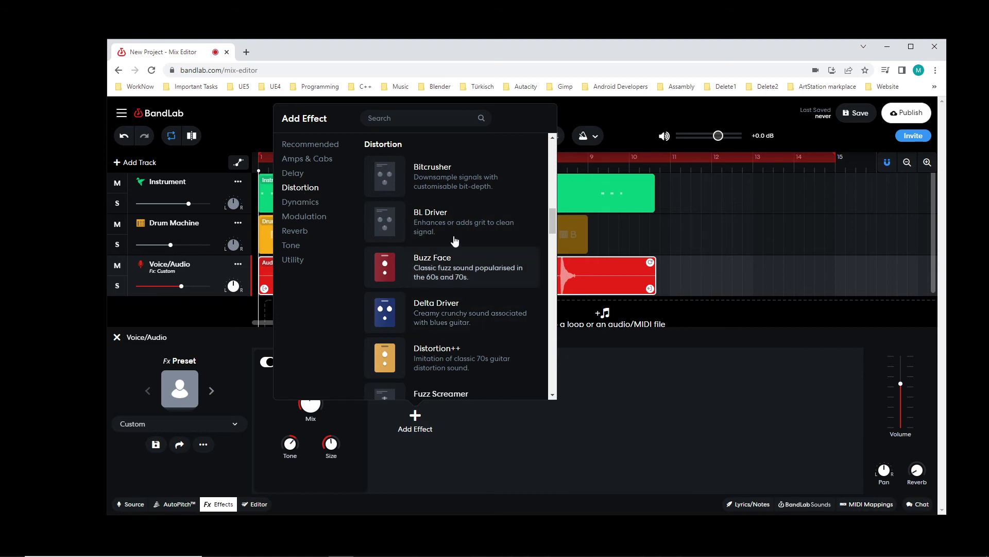
{"action": "left_click", "coordinate": [453, 180]}
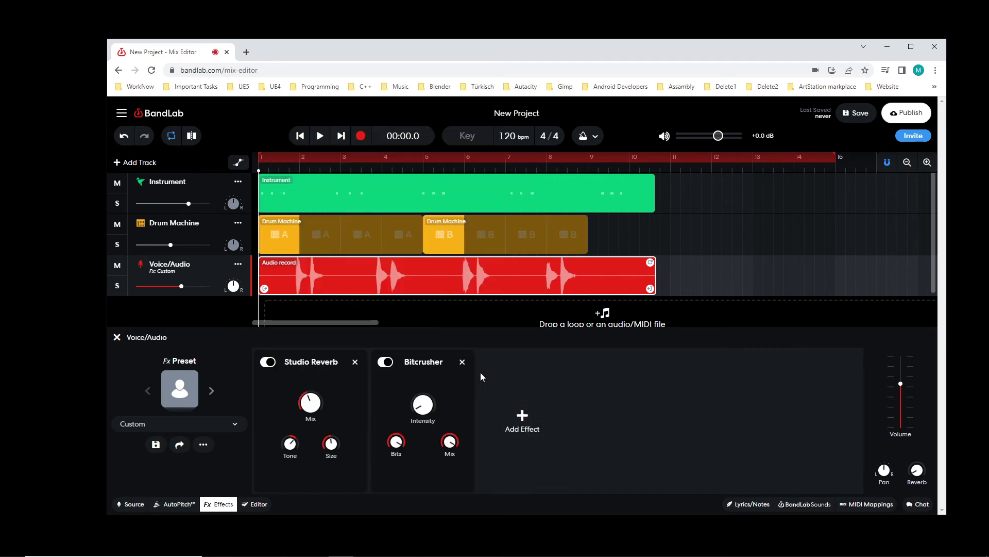
Mute the Drum Machine and Instrument tracks and play the Voice/Audio take's opening with the Bitcrusher at its default settings.
{"action": "left_click", "coordinate": [117, 223]}
{"action": "left_click", "coordinate": [117, 182]}
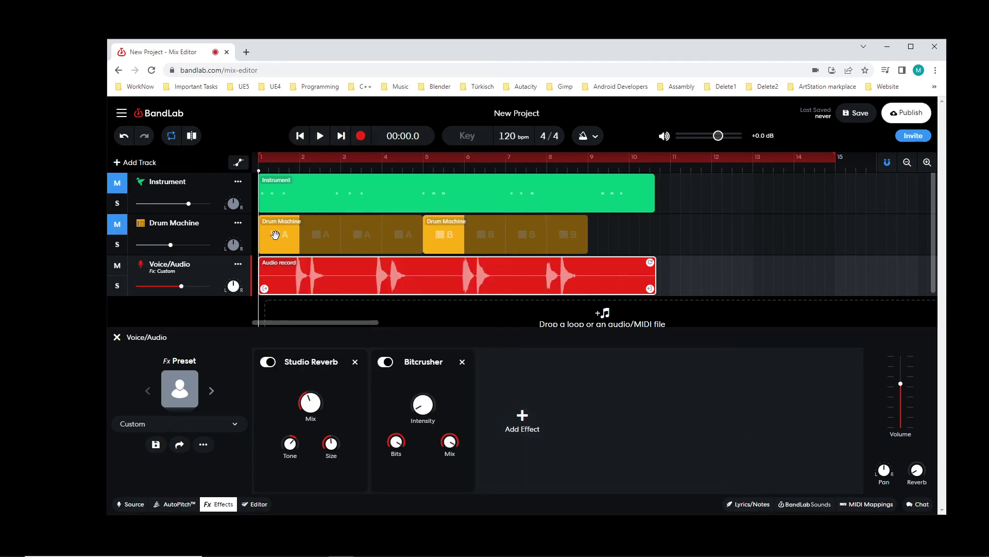
{"action": "left_click_drag", "start_coordinate": [258, 156], "coordinate": [289, 162]}
{"action": "key", "text": "space"}
{"action": "left_click", "coordinate": [301, 136]}
{"action": "left_click_drag", "start_coordinate": [294, 155], "coordinate": [259, 155]}
{"action": "left_click", "coordinate": [320, 136]}
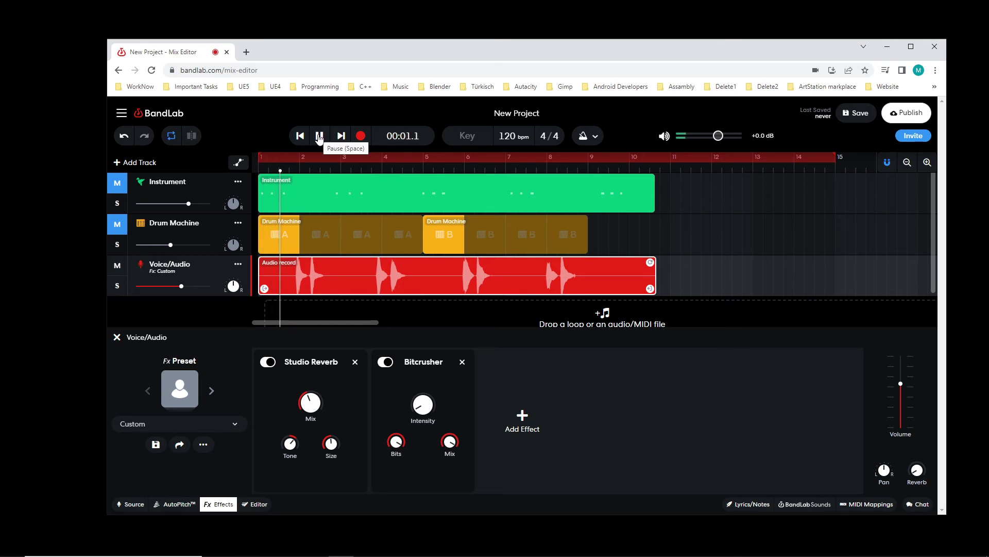
{"action": "left_click", "coordinate": [319, 137]}
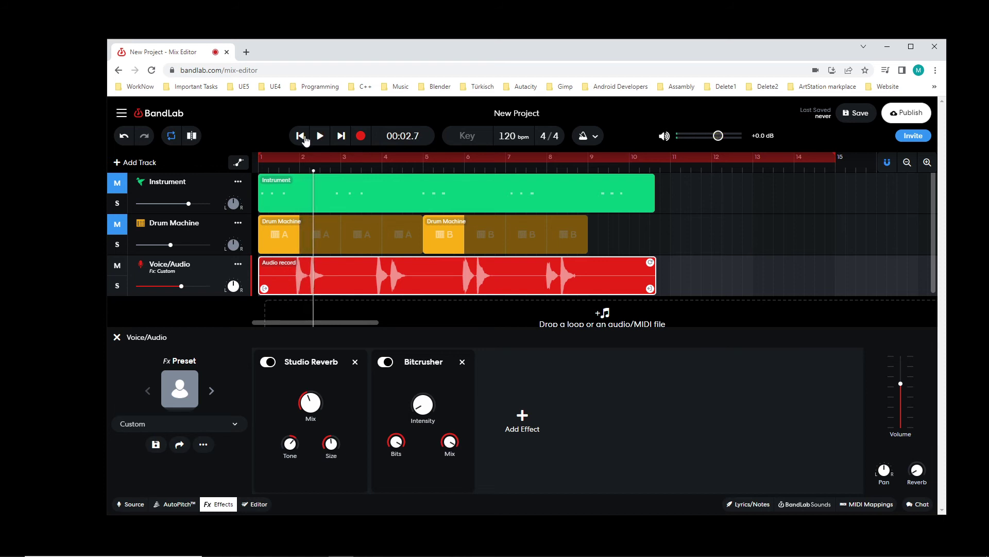
Raise the Bitcrusher intensity to slightly above half and replay the first sounds from about 1.5 seconds.
{"action": "left_click_drag", "start_coordinate": [316, 199], "coordinate": [289, 198]}
{"action": "left_click_drag", "start_coordinate": [423, 405], "coordinate": [387, 223]}
{"action": "left_click", "coordinate": [320, 138]}
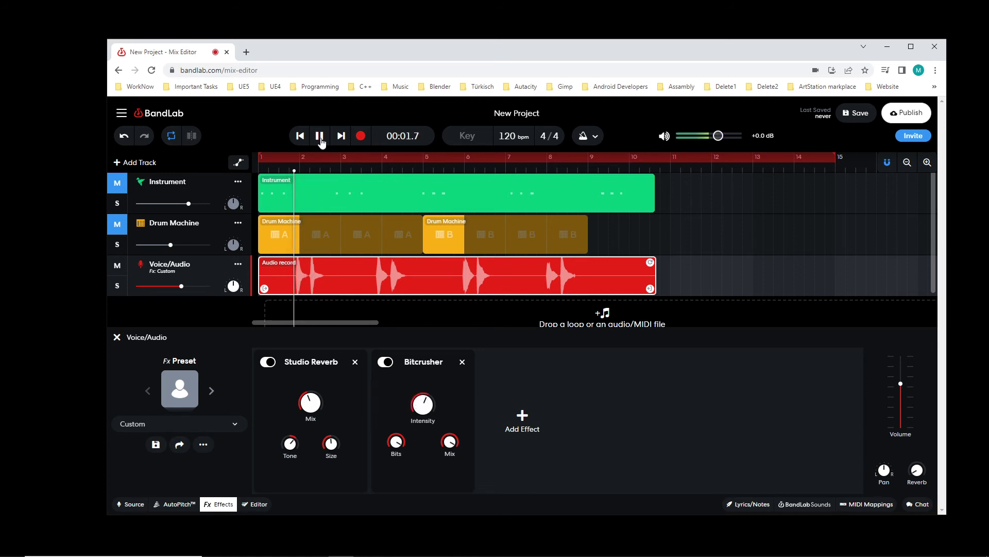
{"action": "left_click", "coordinate": [322, 139]}
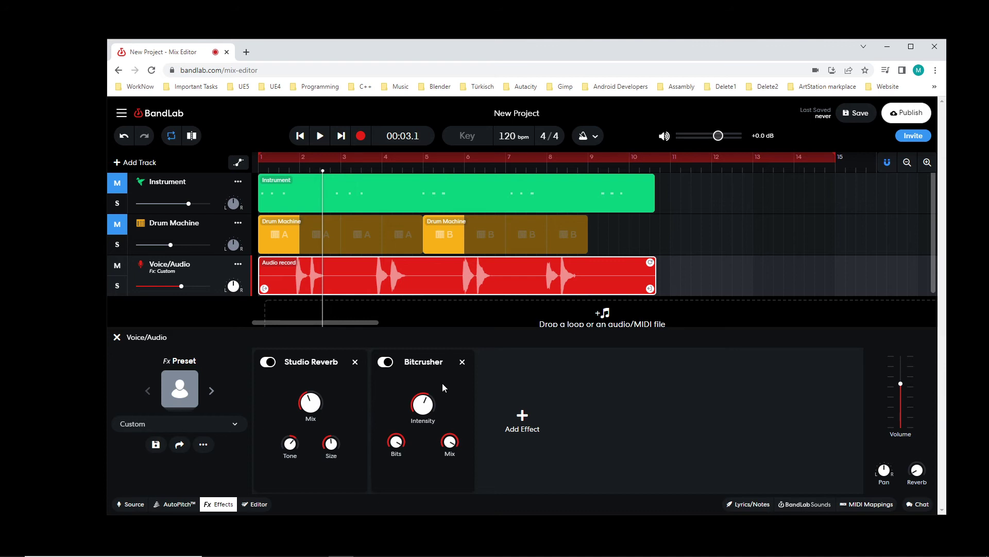
Lower the Bitcrusher intensity to just under half and replay from about 1.5 seconds.
{"action": "mouse_move", "coordinate": [415, 408]}
{"action": "left_click_drag", "start_coordinate": [323, 183], "coordinate": [289, 186]}
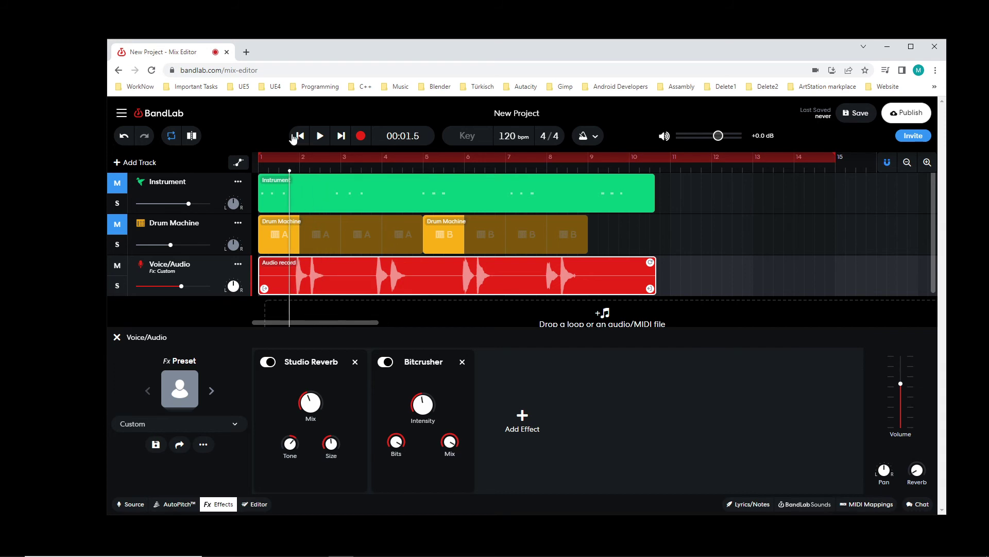
{"action": "left_click", "coordinate": [321, 136]}
Raise the Bitcrusher intensity well above half and play the take again from about 1.5 seconds.
{"action": "left_click_drag", "start_coordinate": [427, 388], "coordinate": [417, 315]}
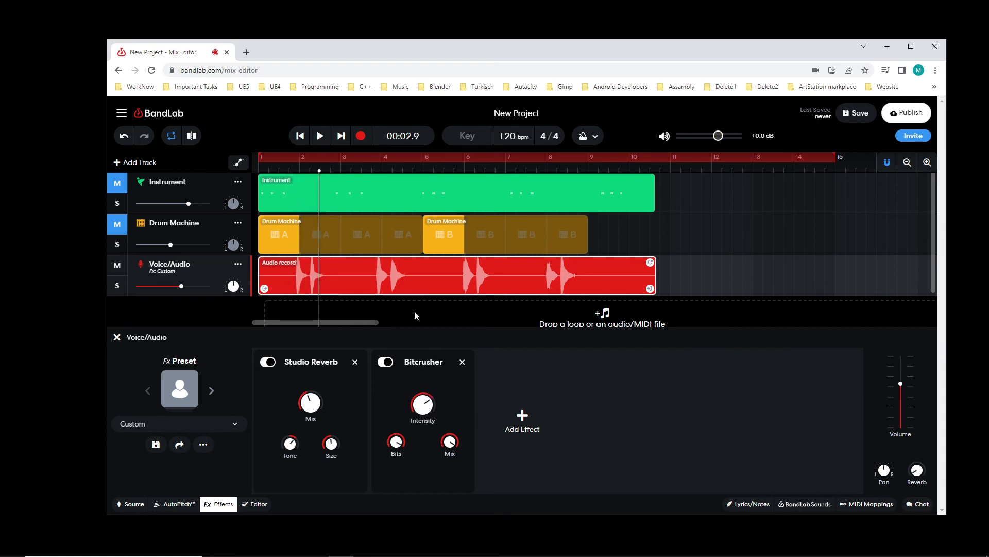
{"action": "left_click_drag", "start_coordinate": [326, 219], "coordinate": [289, 224]}
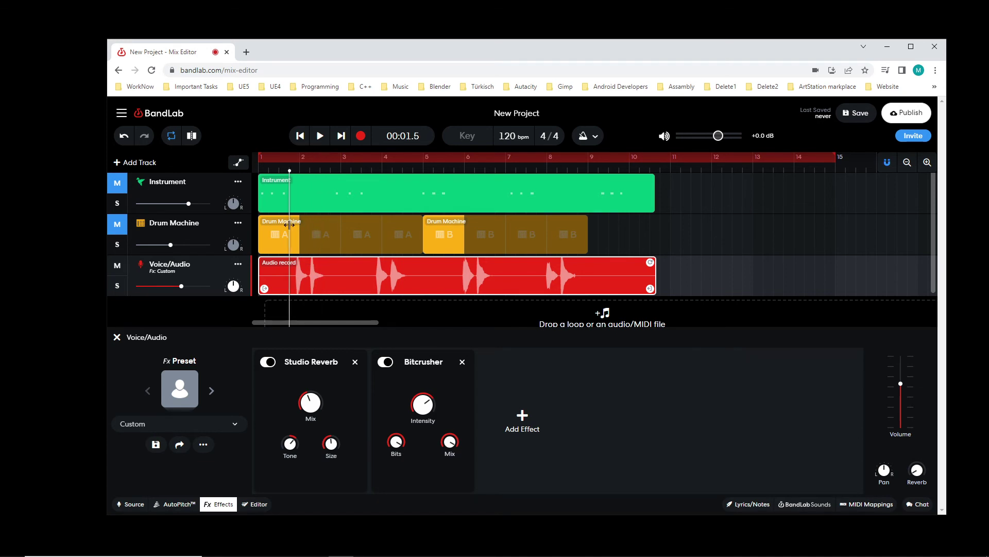
{"action": "left_click", "coordinate": [320, 136]}
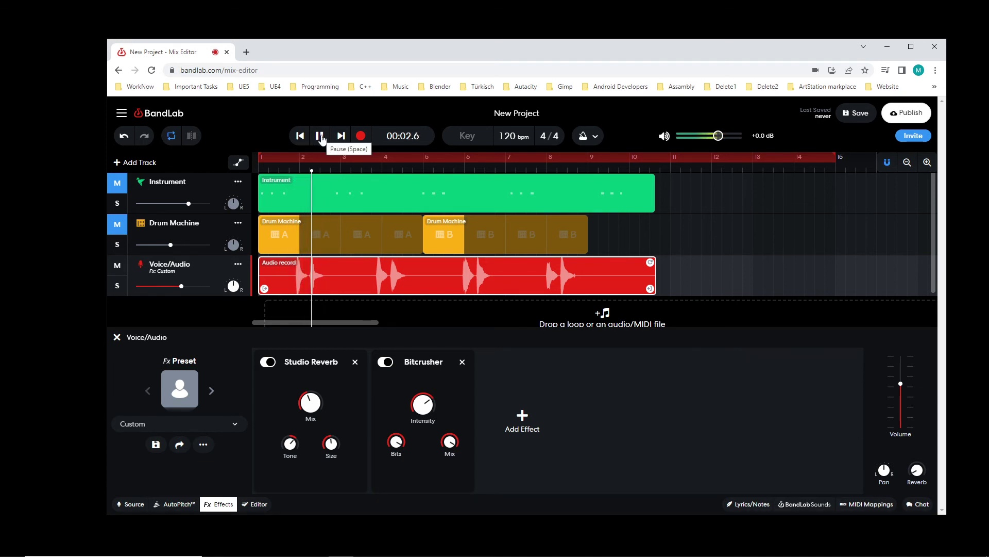
Reduce the Bitcrusher intensity slightly and replay the Voice/Audio take from about 1.6 seconds.
{"action": "left_click", "coordinate": [320, 136]}
{"action": "left_click_drag", "start_coordinate": [328, 236], "coordinate": [293, 237]}
{"action": "mouse_move", "coordinate": [428, 405]}
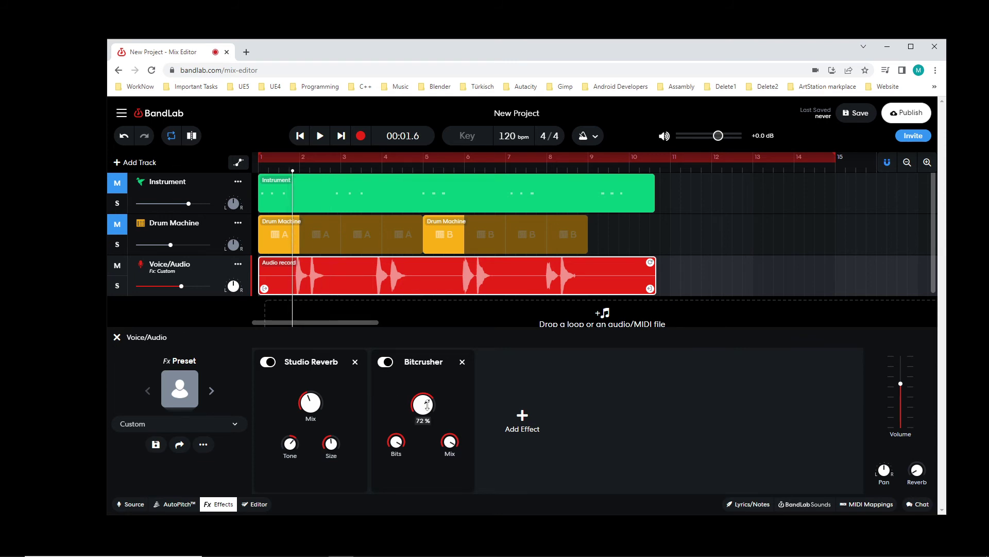
{"action": "left_click", "coordinate": [320, 137]}
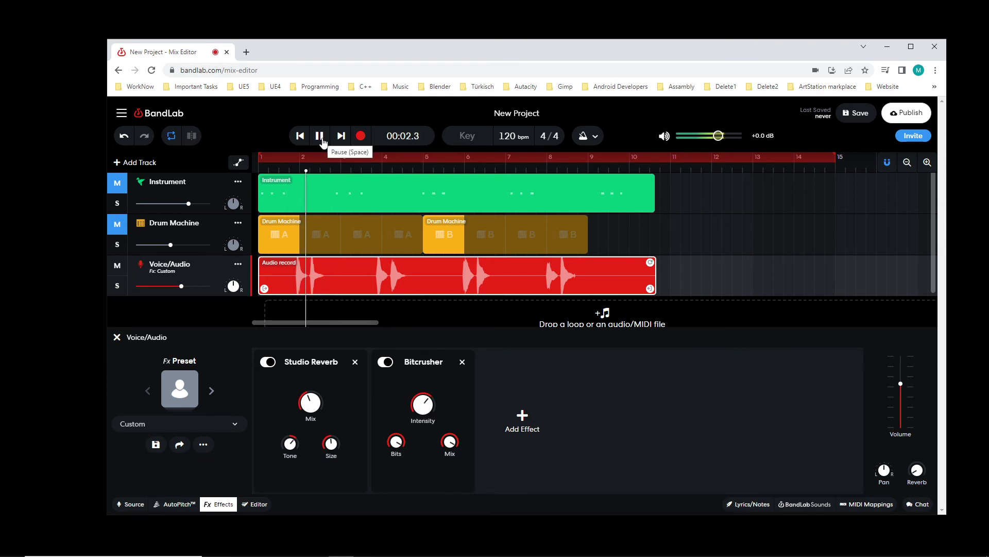
{"action": "left_click", "coordinate": [320, 137]}
Lower the Bitcrusher intensity a little further, reduce the Studio Reverb mix slightly, and replay from about 1.4 seconds.
{"action": "mouse_move", "coordinate": [430, 403]}
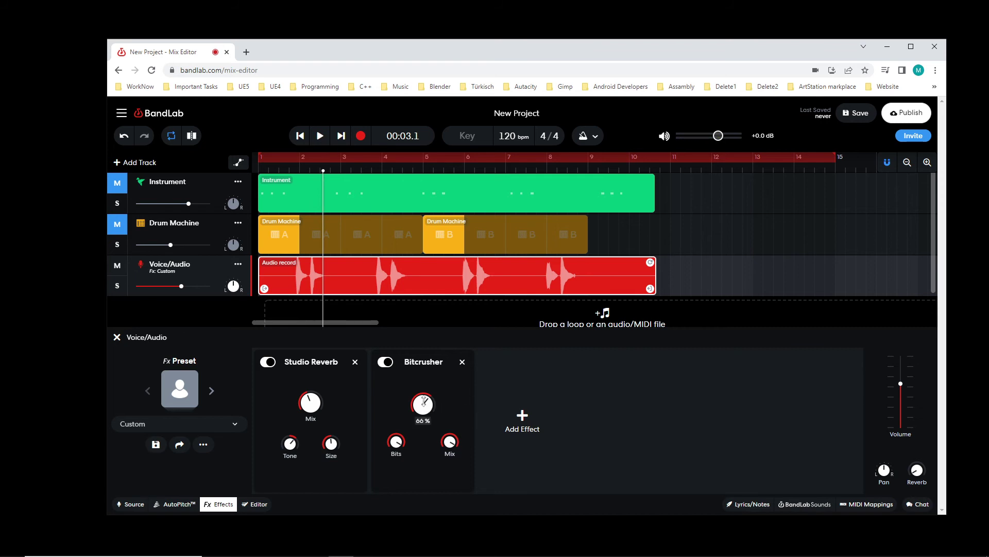
{"action": "mouse_move", "coordinate": [312, 398]}
{"action": "left_click", "coordinate": [287, 195]}
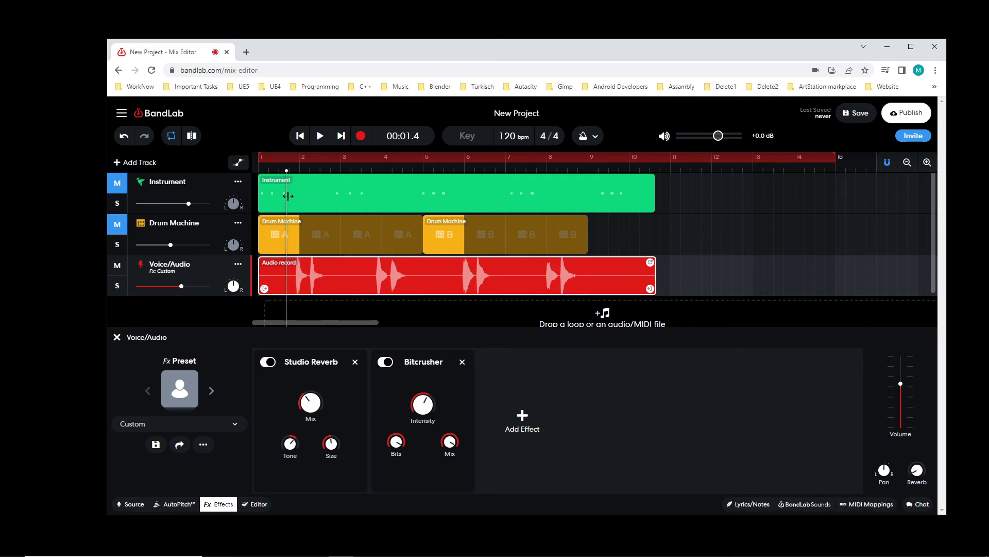
{"action": "left_click", "coordinate": [322, 136]}
{"action": "left_click", "coordinate": [323, 137]}
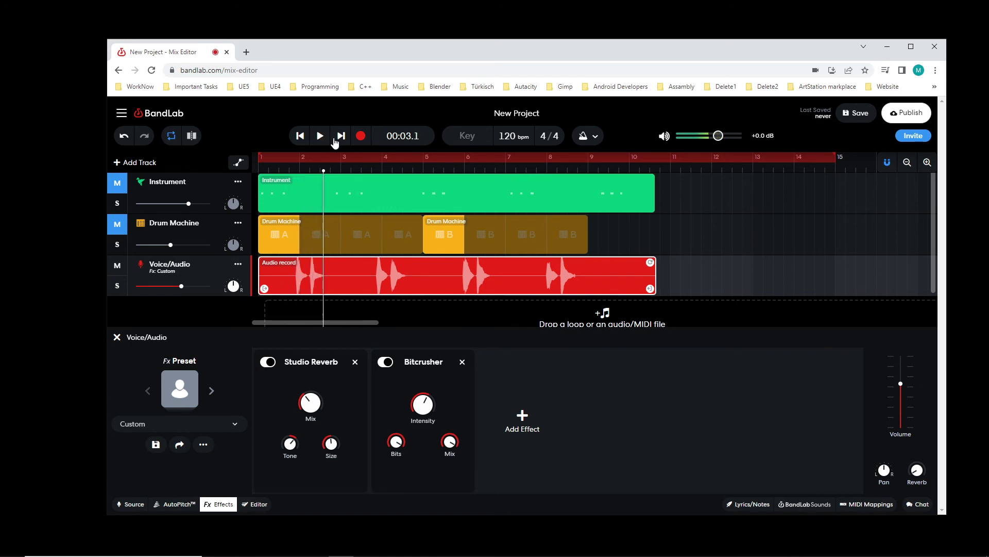
Unmute the Drum Machine and Instrument tracks and play the opening of all three tracks together from the start.
{"action": "left_click", "coordinate": [117, 223]}
{"action": "left_click", "coordinate": [117, 182]}
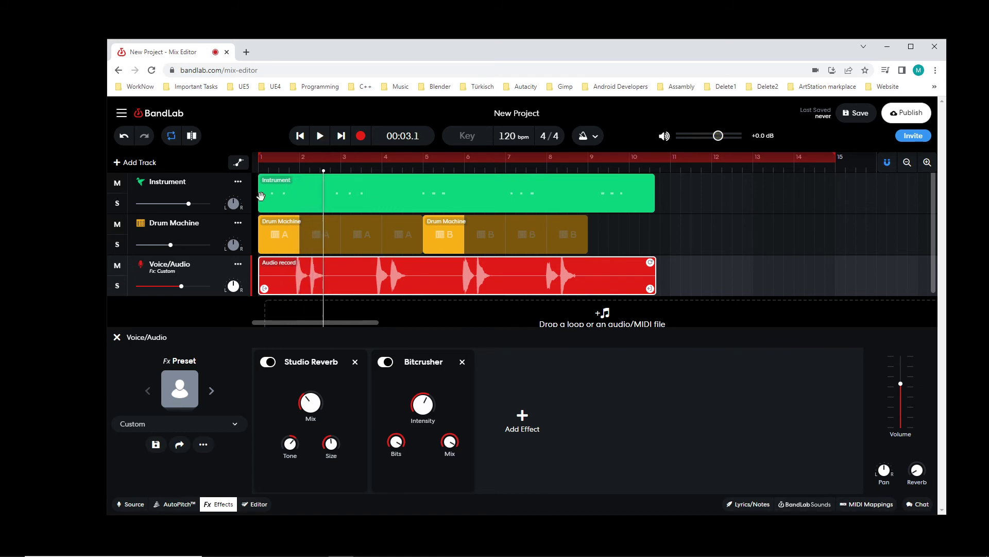
{"action": "key", "text": "Return"}
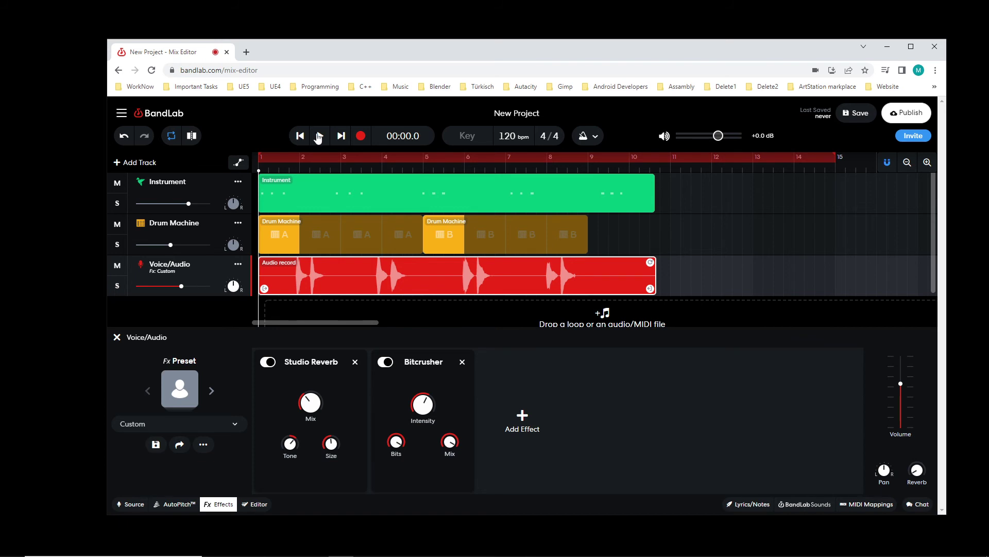
{"action": "left_click", "coordinate": [319, 136]}
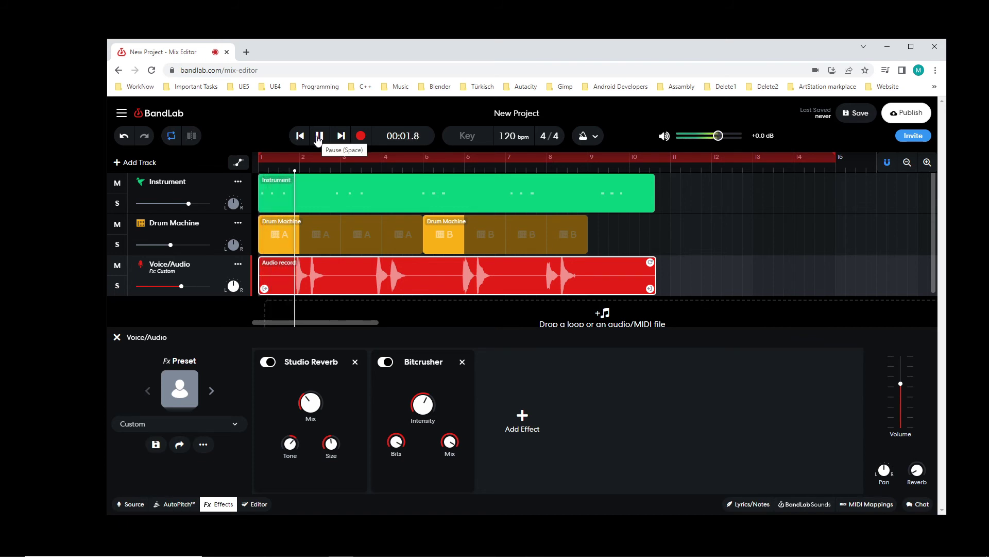
{"action": "left_click", "coordinate": [318, 137]}
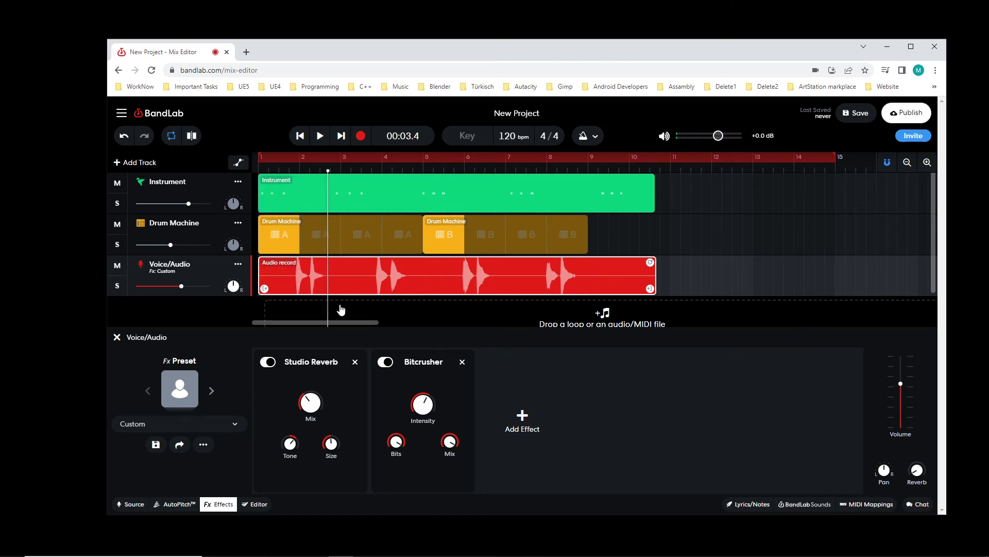
Raise the Bitcrusher intensity well above half and play all tracks together from about 1.5 seconds.
{"action": "mouse_move", "coordinate": [424, 403]}
{"action": "left_click", "coordinate": [288, 191]}
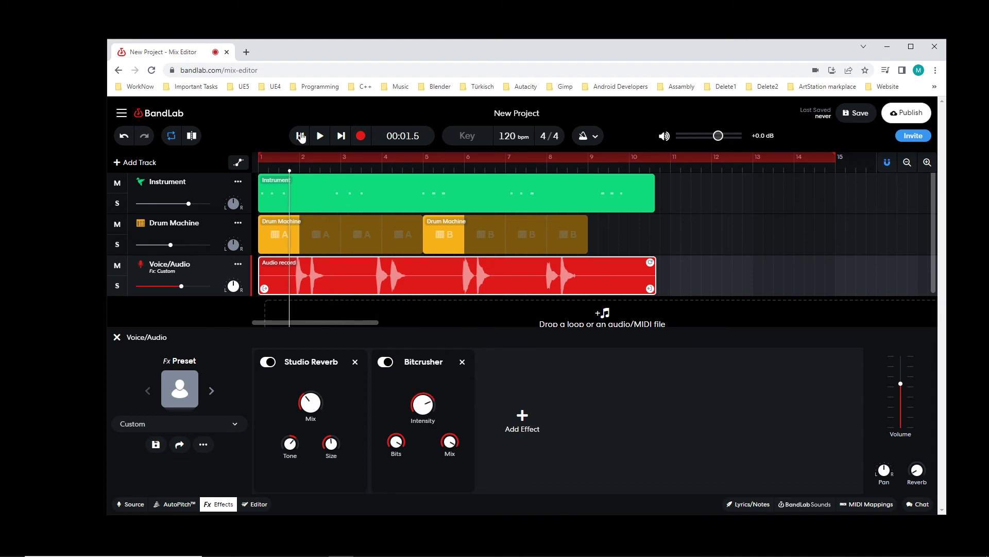
{"action": "left_click", "coordinate": [319, 136]}
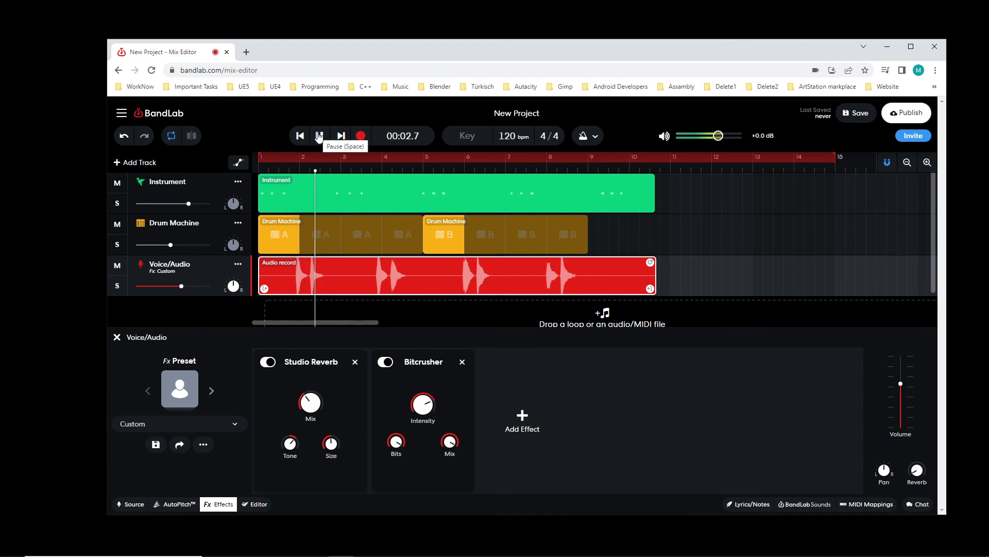
{"action": "left_click", "coordinate": [319, 136]}
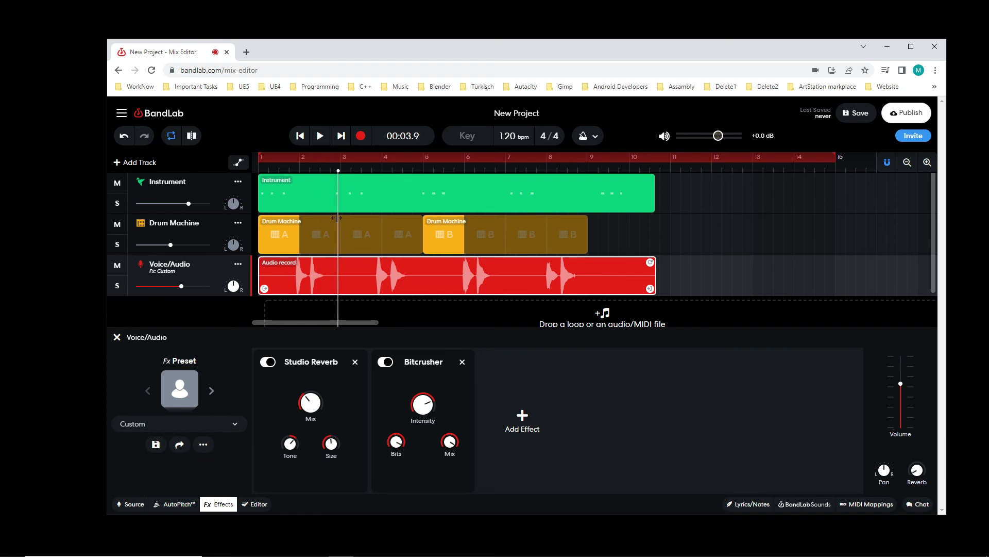
Replay the full mix from about 1.6 seconds, and again from about 1.5 seconds, to judge the raised Bitcrusher intensity.
{"action": "left_click_drag", "start_coordinate": [336, 217], "coordinate": [292, 220]}
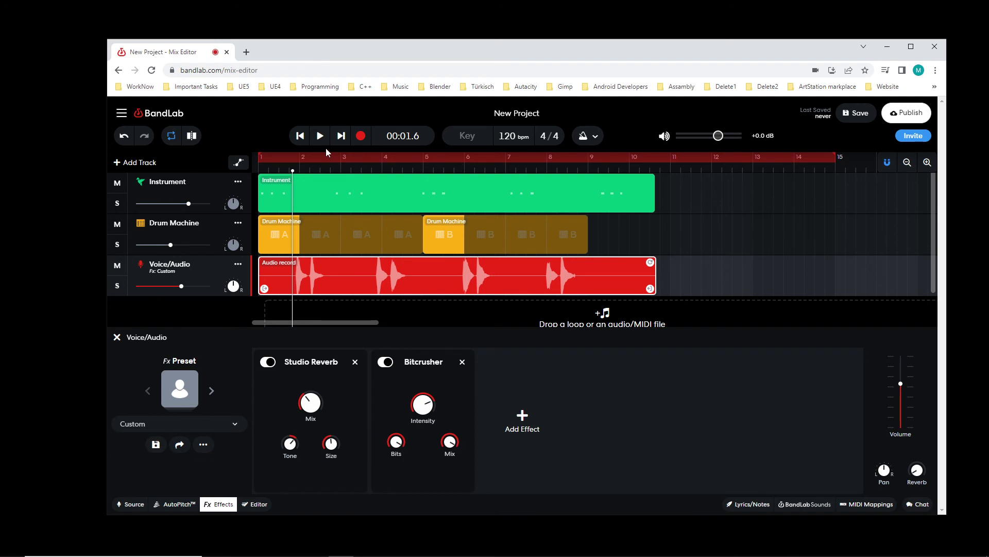
{"action": "left_click", "coordinate": [320, 137]}
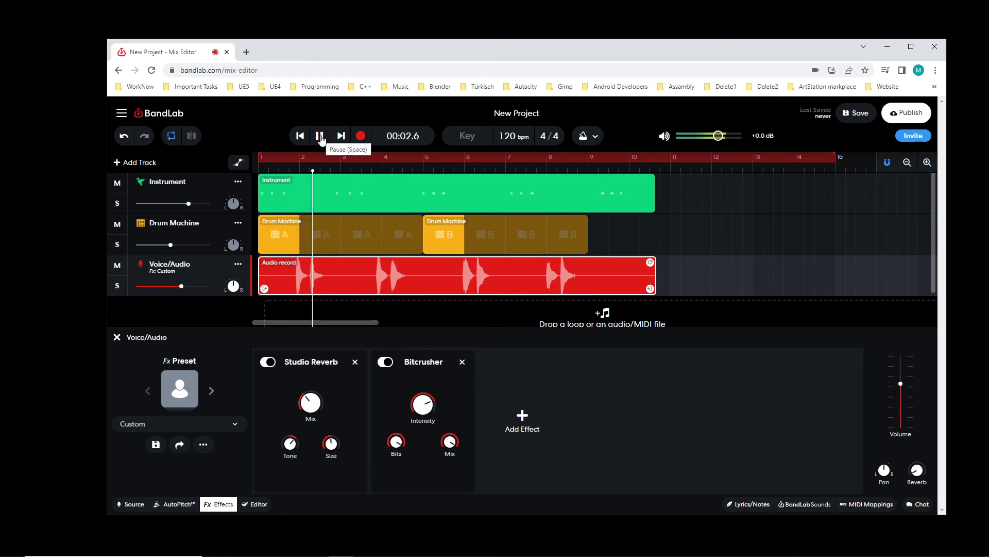
{"action": "left_click", "coordinate": [320, 137]}
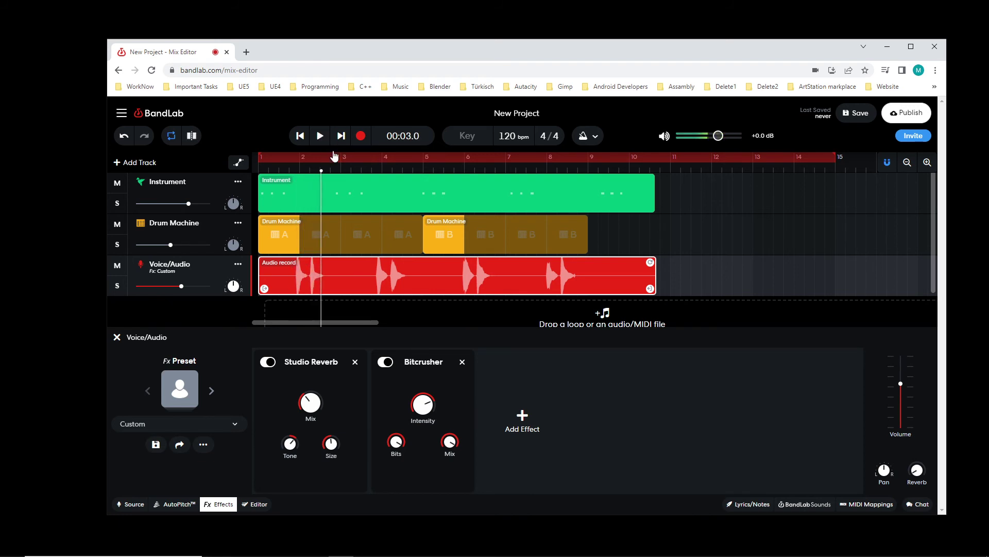
{"action": "left_click", "coordinate": [323, 194]}
{"action": "left_click_drag", "start_coordinate": [323, 195], "coordinate": [289, 199]}
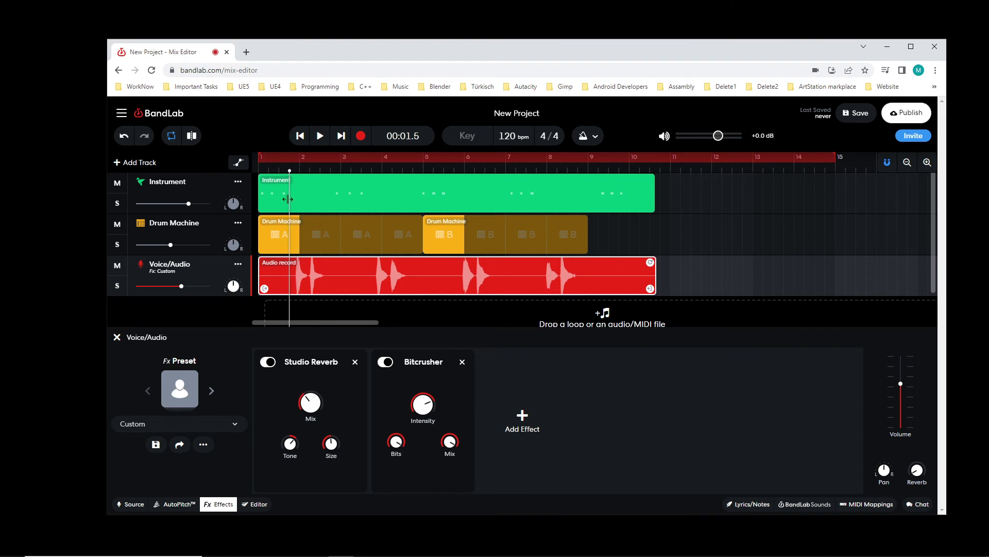
{"action": "left_click", "coordinate": [320, 136]}
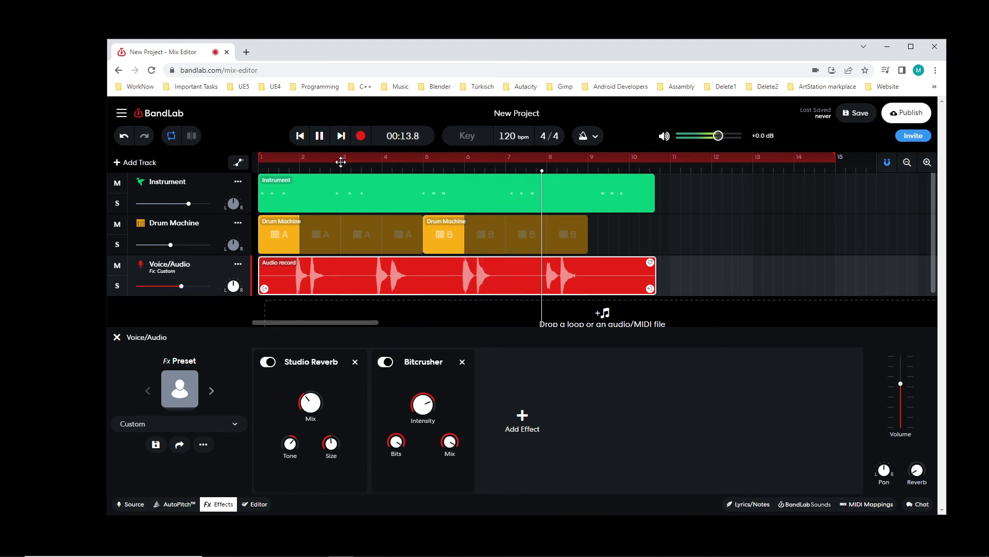
Lower the Bitcrusher's Mix and Bits slightly during playback and listen to the result from the beginning.
{"action": "left_click_drag", "start_coordinate": [450, 442], "coordinate": [453, 465]}
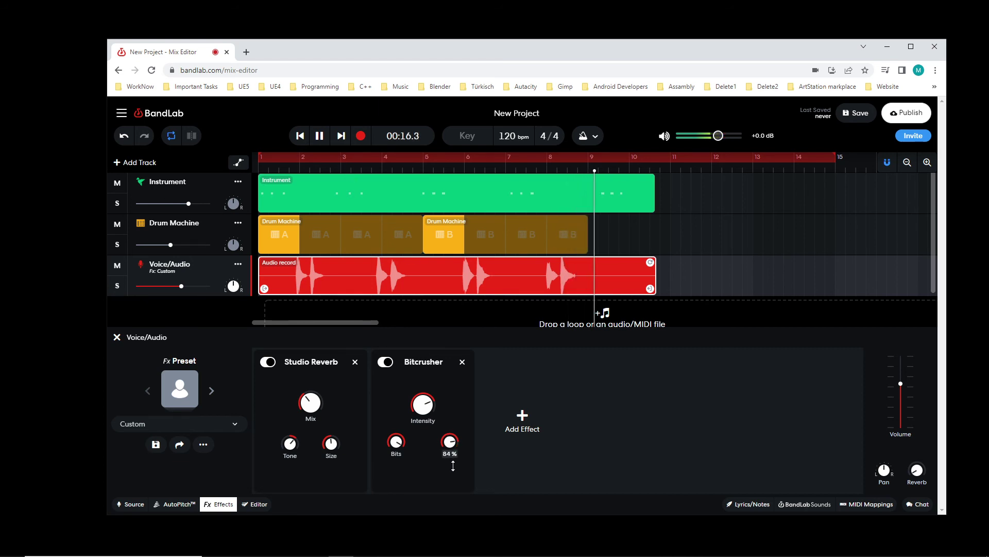
{"action": "left_click", "coordinate": [300, 135]}
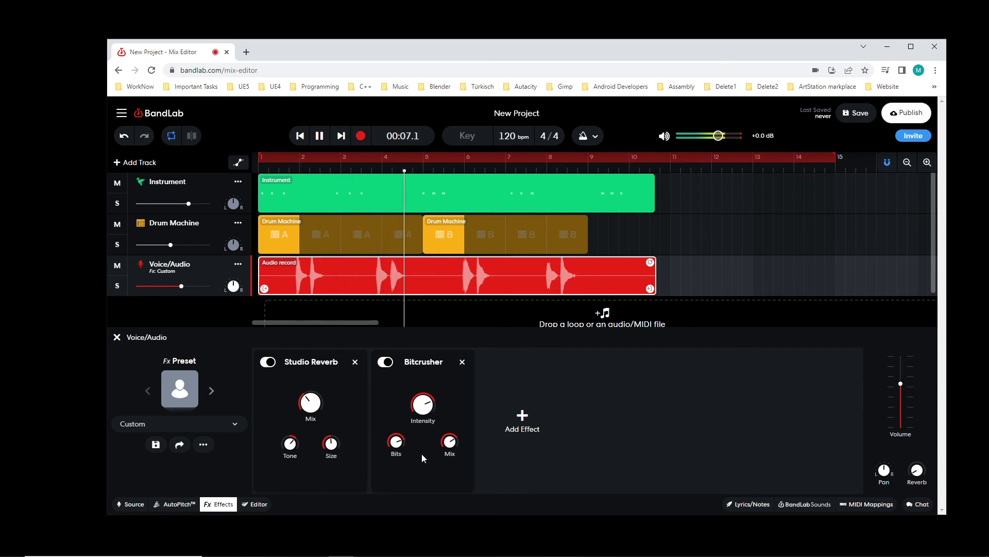
{"action": "left_click", "coordinate": [300, 136]}
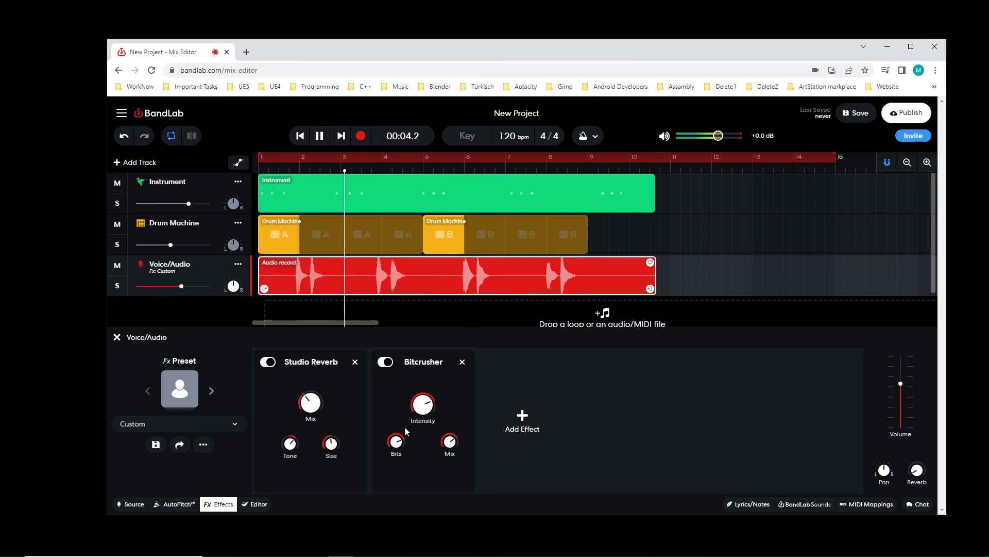
{"action": "left_click", "coordinate": [319, 135]}
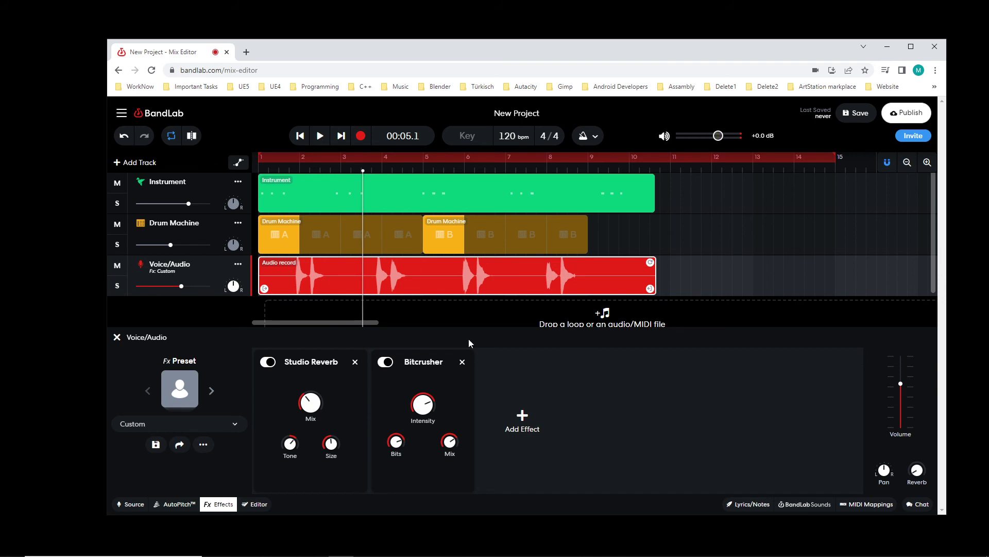
Play the mix from the beginning to about 9 seconds to check the balance between the three tracks.
{"action": "left_click", "coordinate": [301, 136]}
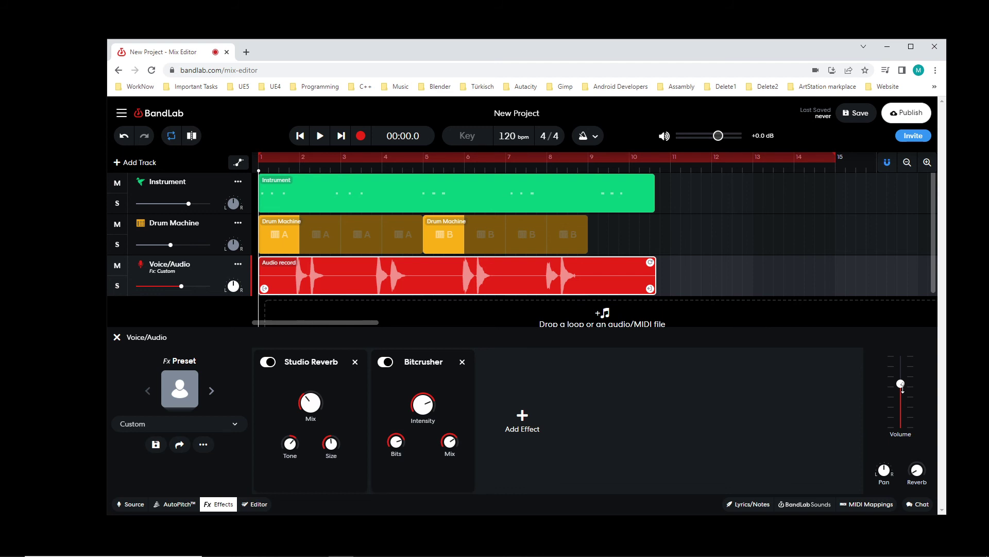
{"action": "left_click", "coordinate": [320, 136]}
{"action": "left_click", "coordinate": [319, 137]}
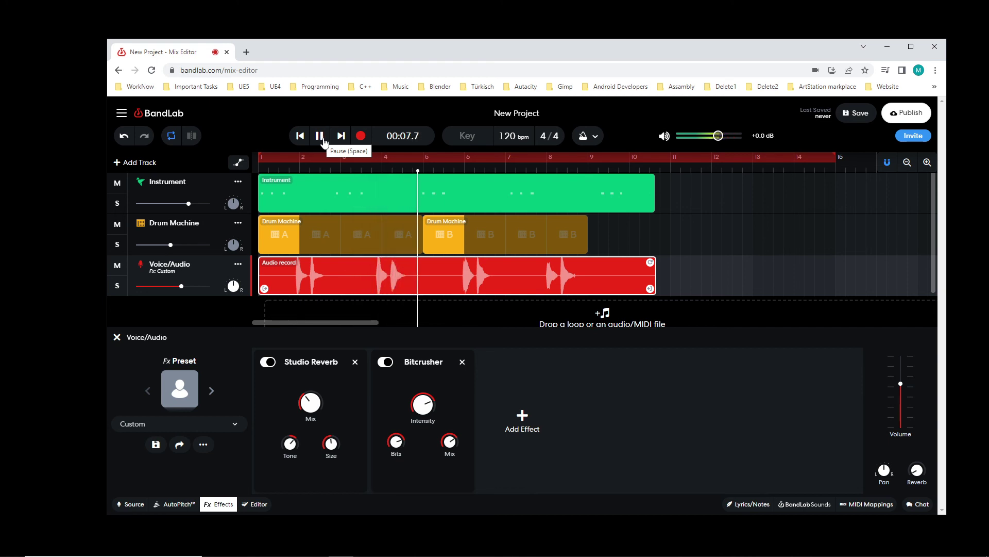
{"action": "left_click", "coordinate": [322, 140]}
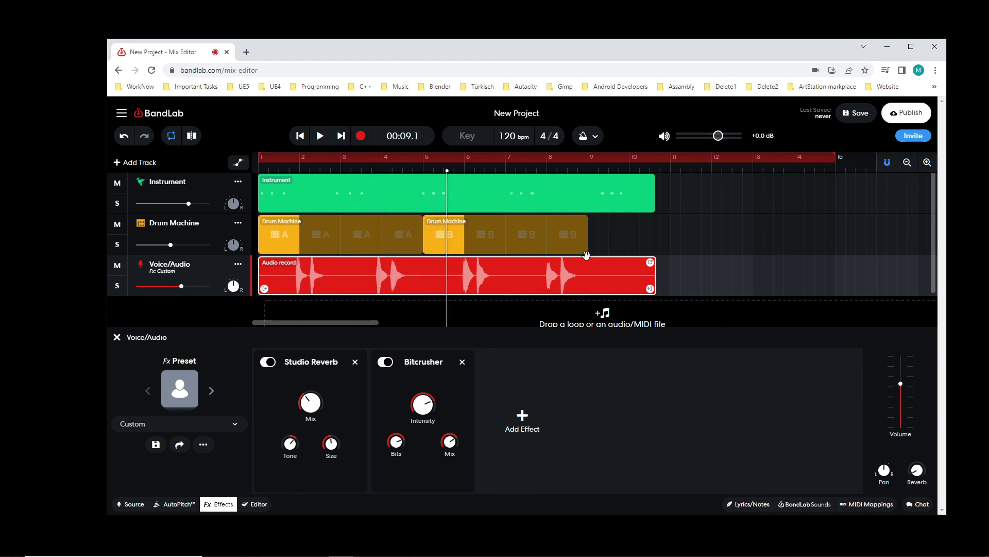
Lower the Voice/Audio track volume slightly and save the project.
{"action": "left_click_drag", "start_coordinate": [902, 384], "coordinate": [901, 388]}
{"action": "left_click", "coordinate": [857, 114]}
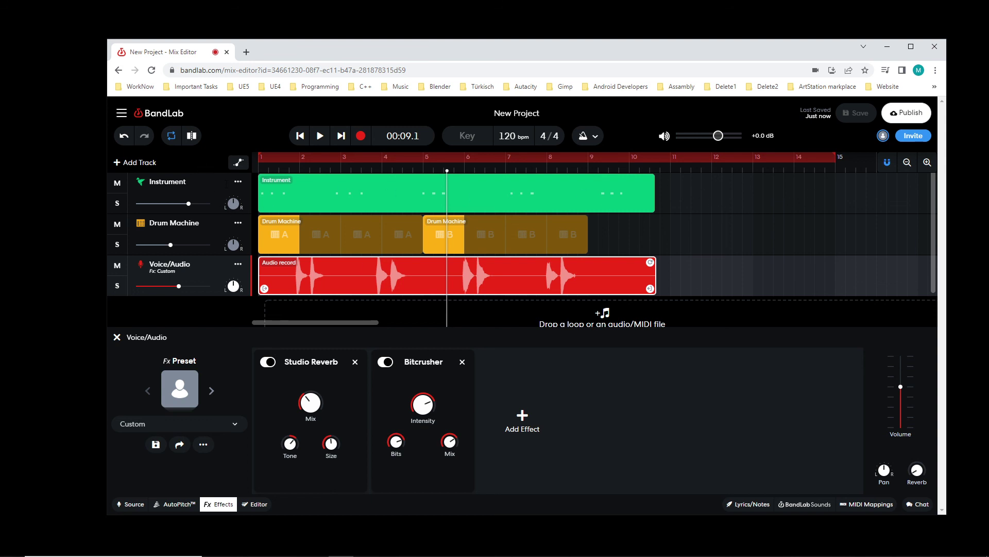
Start downloading the saved project as a mixdown.
{"action": "left_click", "coordinate": [126, 118]}
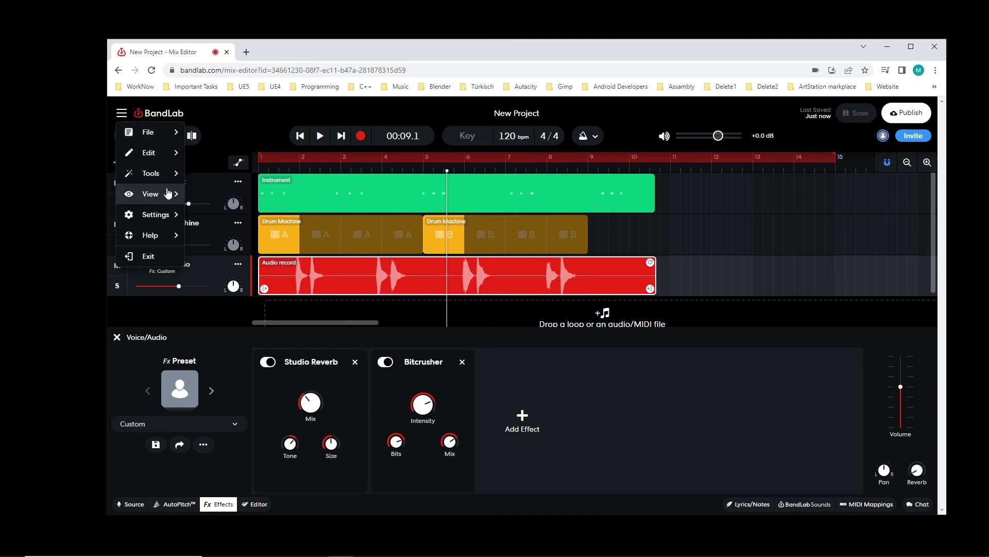
{"action": "mouse_move", "coordinate": [169, 196]}
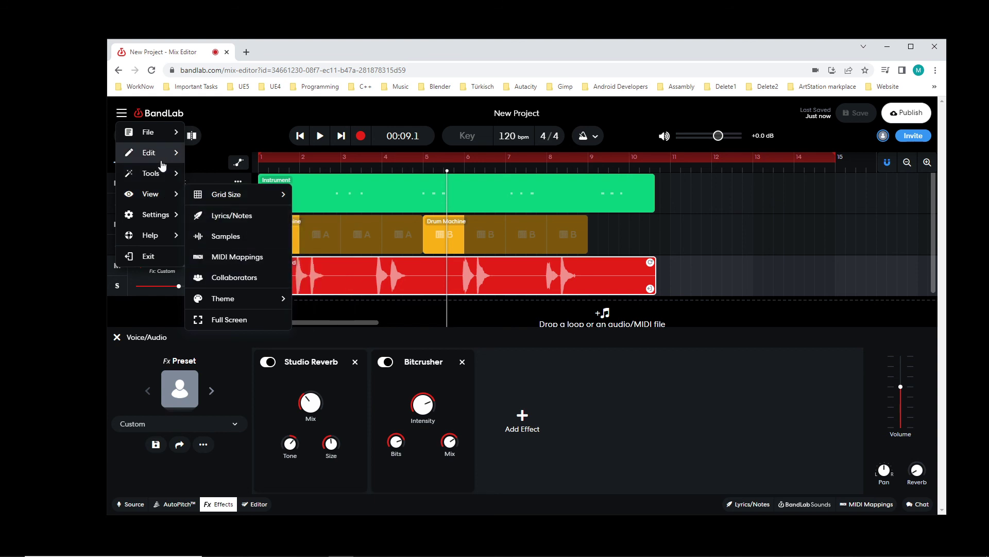
{"action": "mouse_move", "coordinate": [165, 132]}
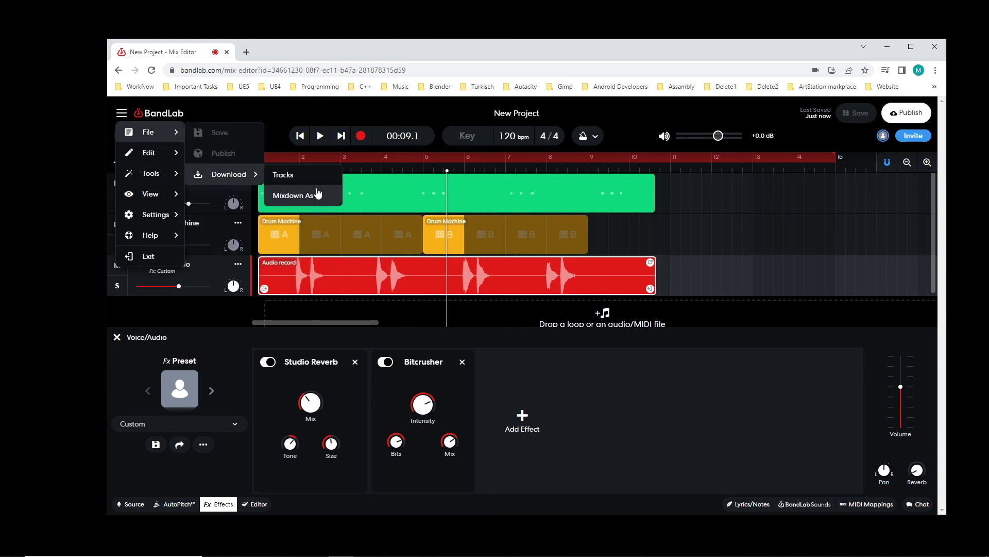
{"action": "left_click", "coordinate": [316, 196]}
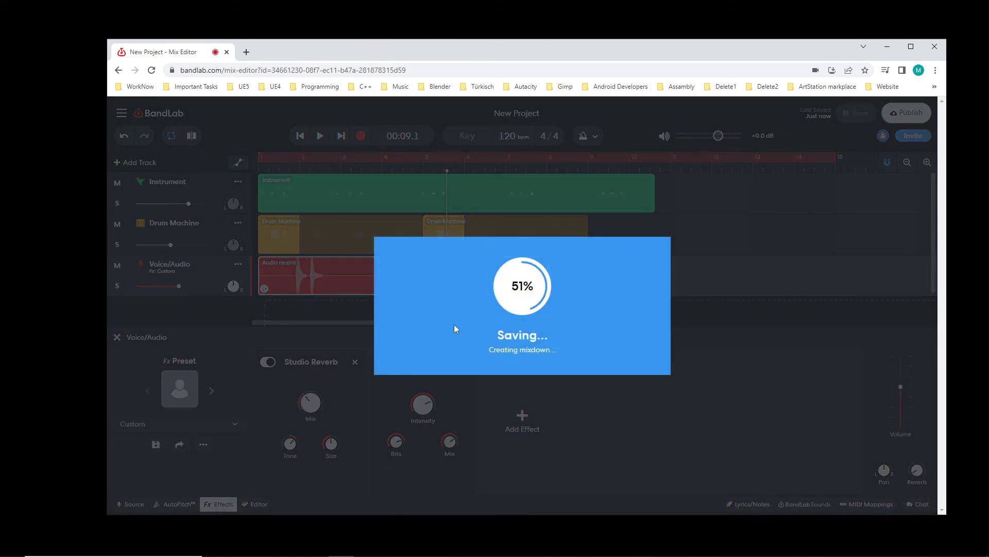